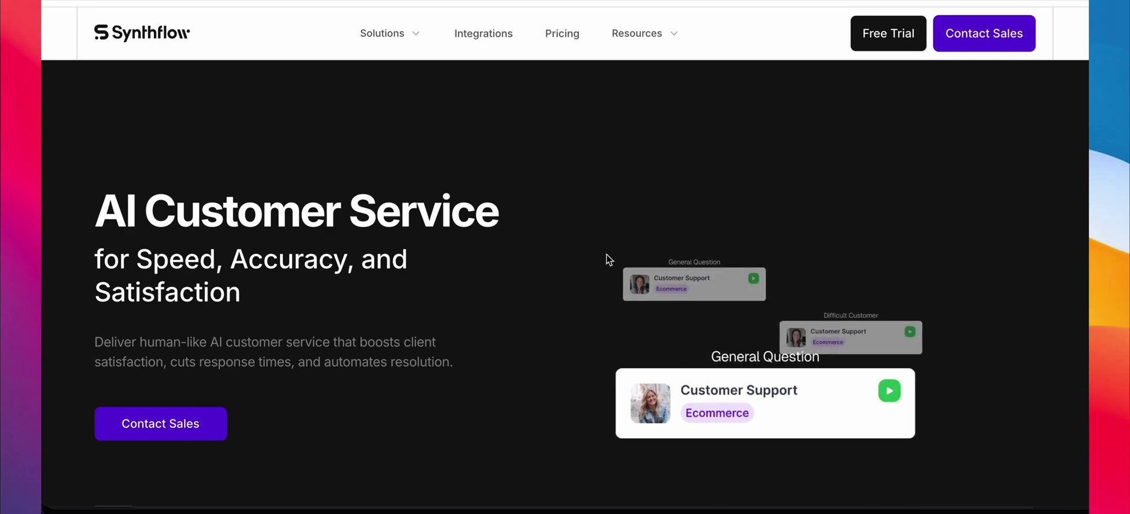
Review Synthflow's customer service, receptionist, answering, mortgage, recruiter and agency pages, then go to GoHighLevel.
{"action": "scroll", "coordinate": [568, 300], "scroll_direction": "down", "scroll_amount": 6}
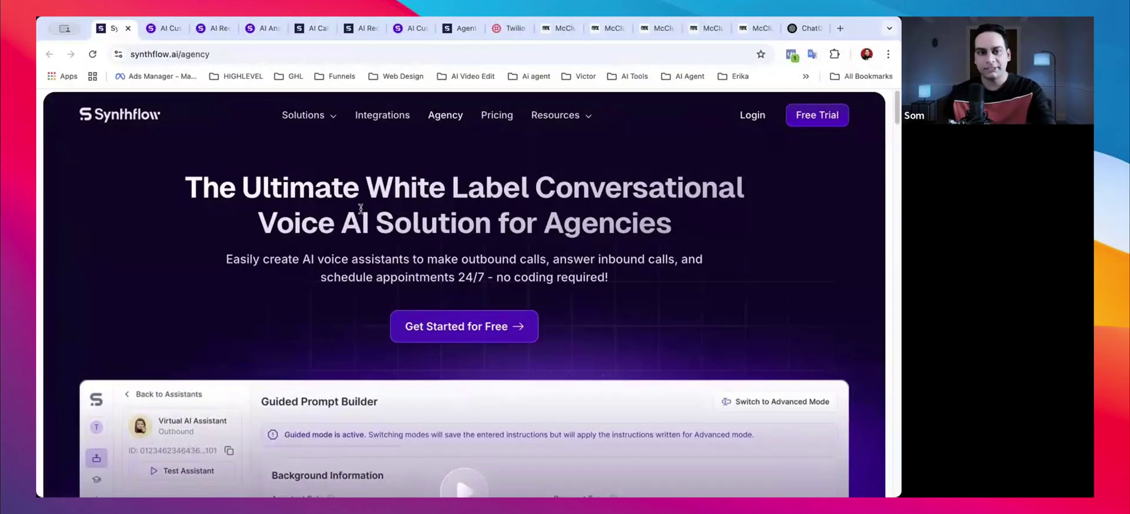
{"action": "left_click", "coordinate": [164, 28]}
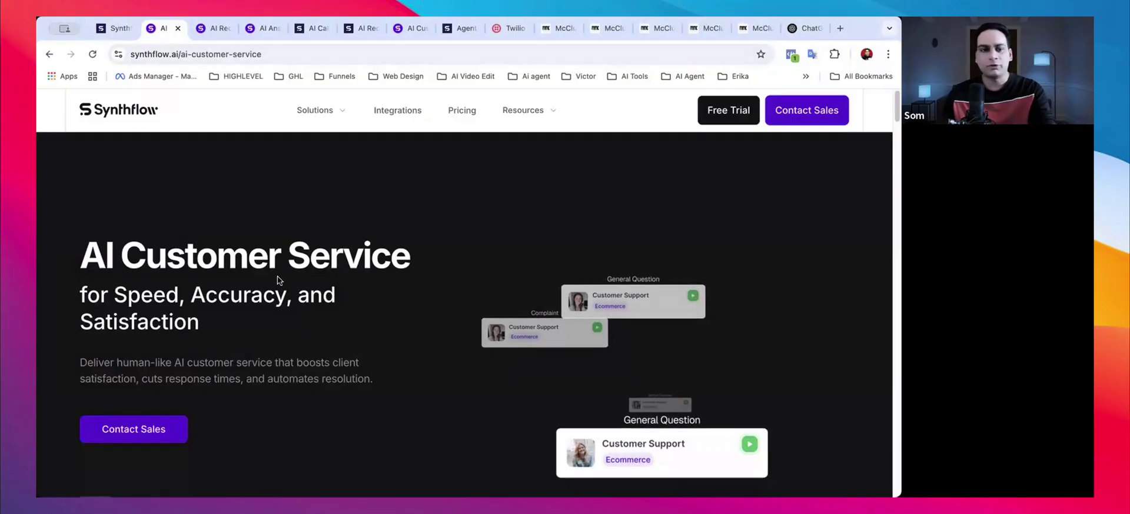
{"action": "left_click", "coordinate": [218, 28]}
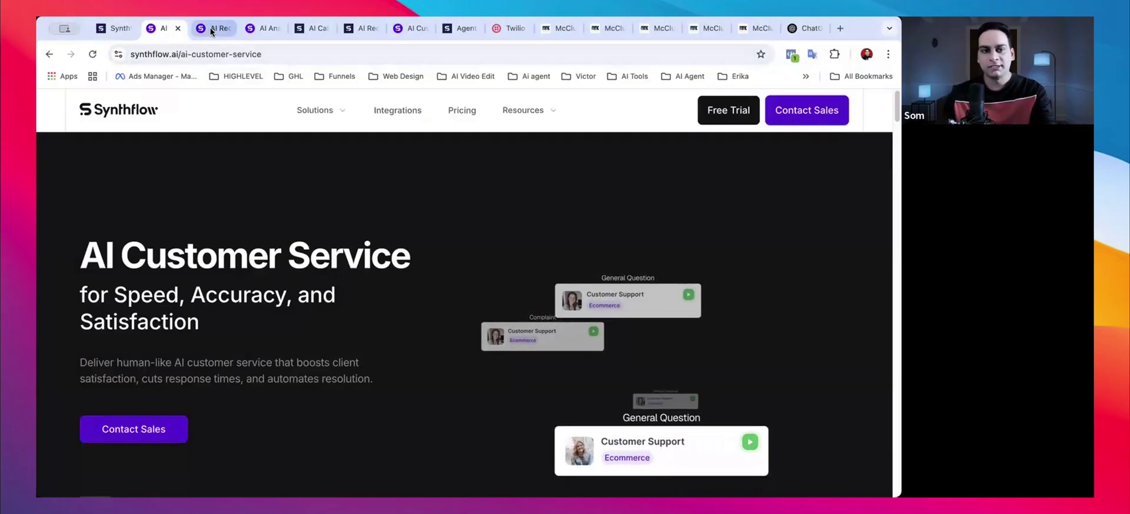
{"action": "left_click", "coordinate": [256, 29]}
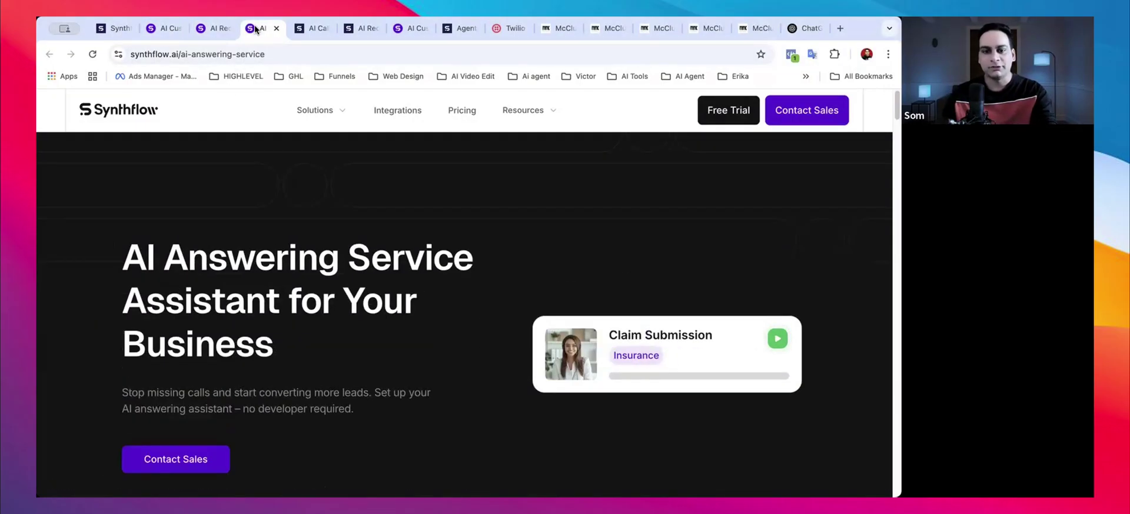
{"action": "left_click", "coordinate": [305, 29]}
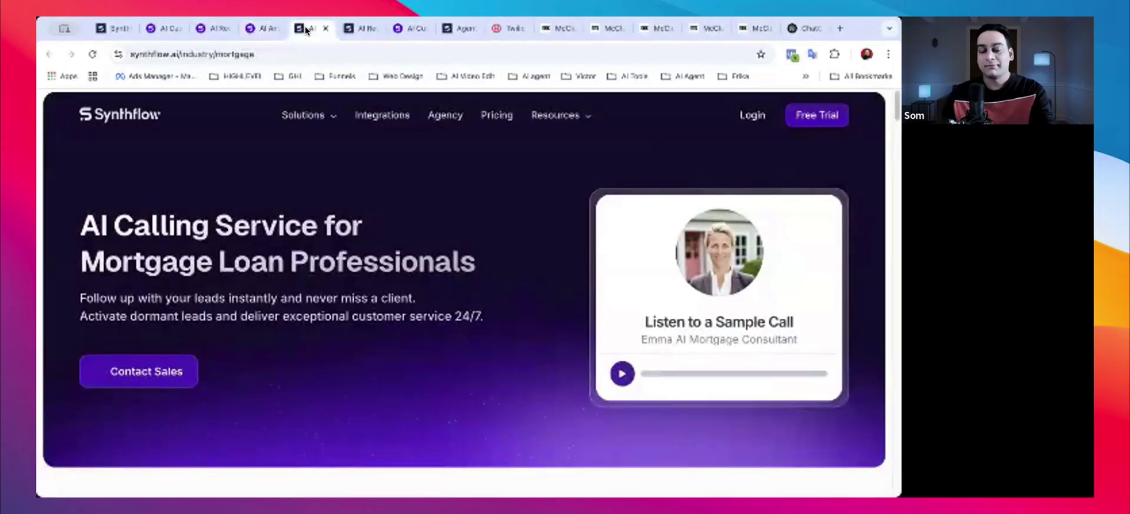
{"action": "left_click", "coordinate": [359, 29]}
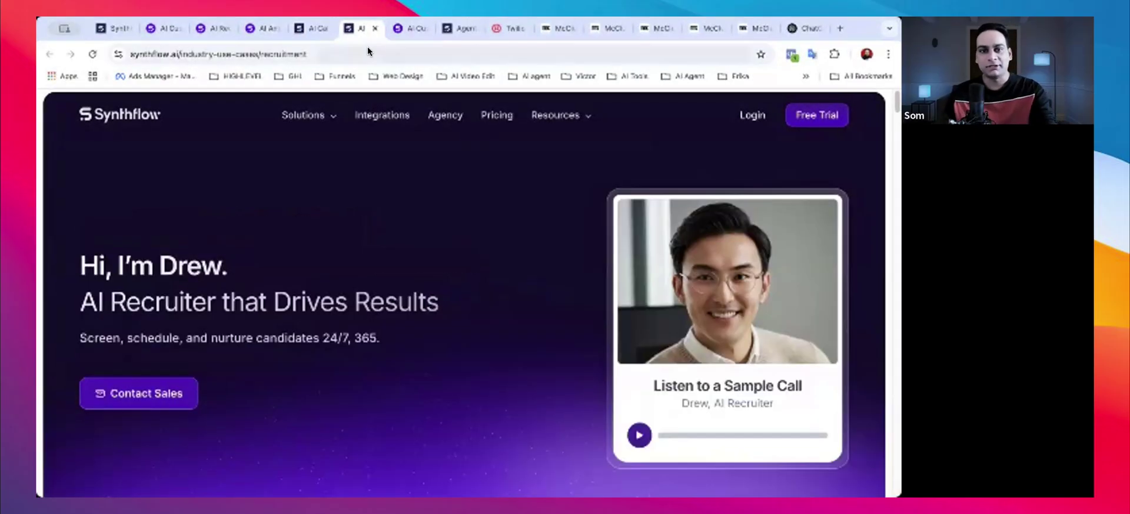
{"action": "left_click", "coordinate": [121, 28]}
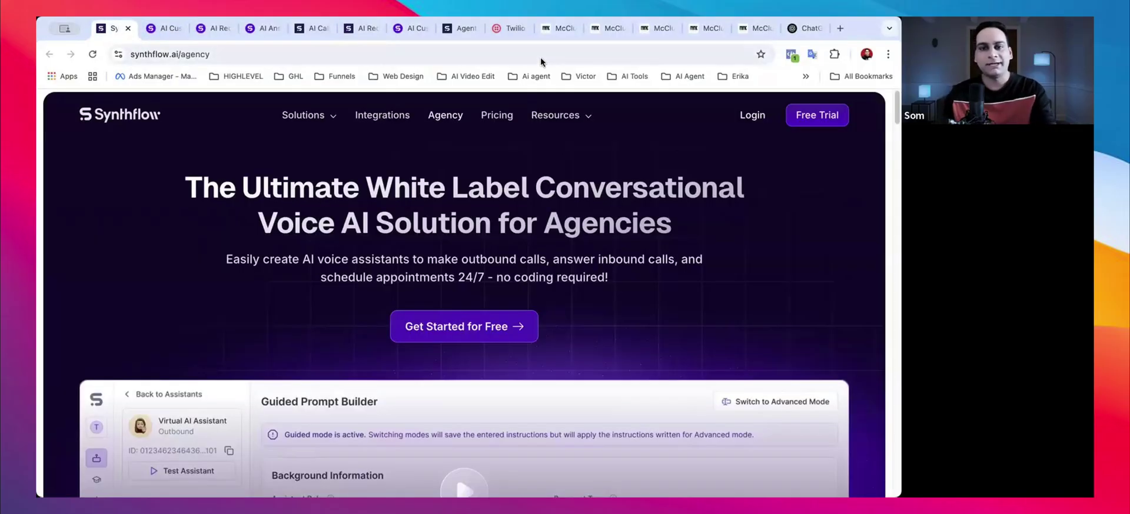
{"action": "left_click", "coordinate": [556, 28]}
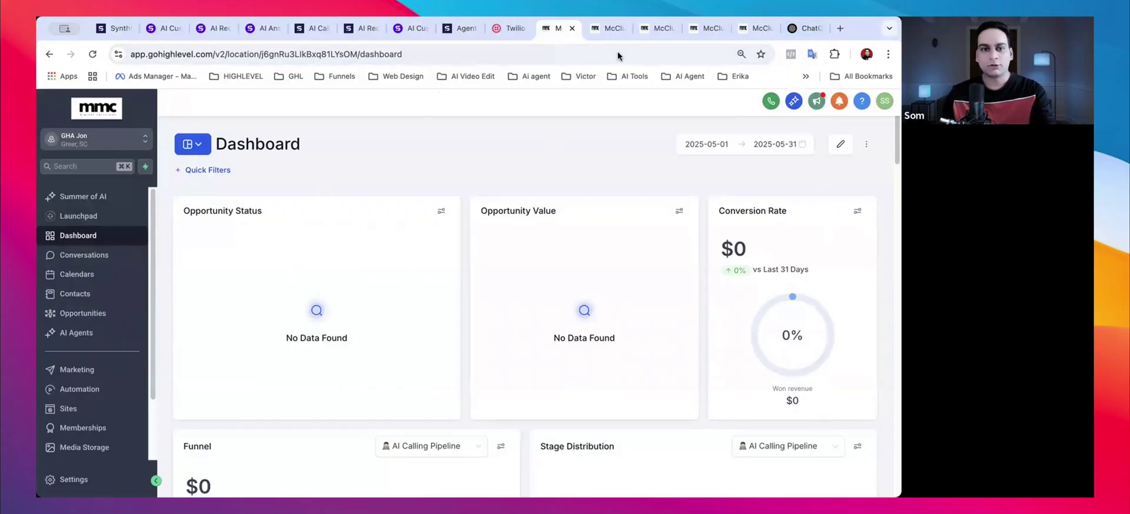
Return to the Synthflow agency page, then view the outbound Interview Scheduler agent's greeting and recruiter script.
{"action": "left_click", "coordinate": [117, 28]}
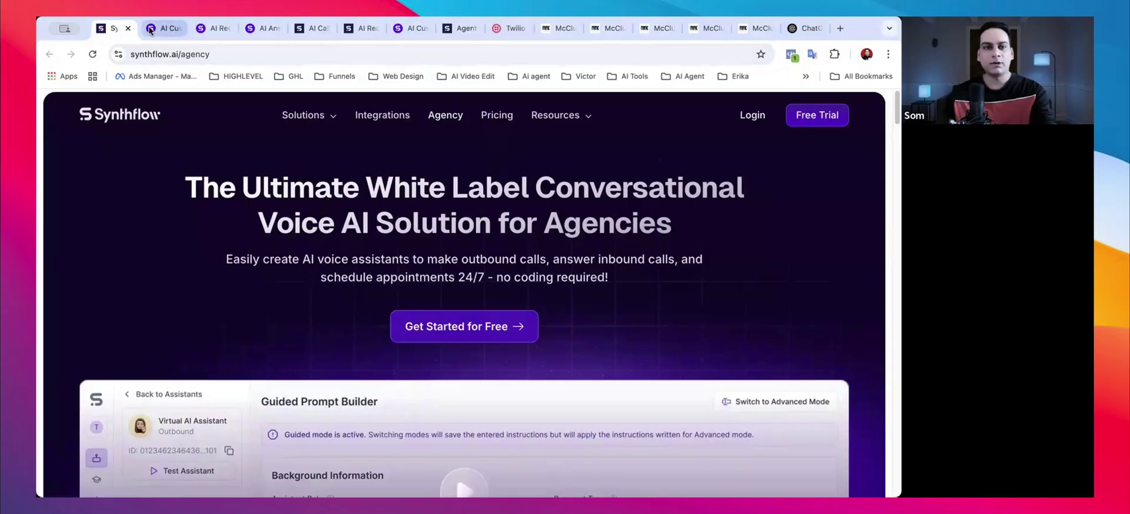
{"action": "left_click", "coordinate": [459, 28]}
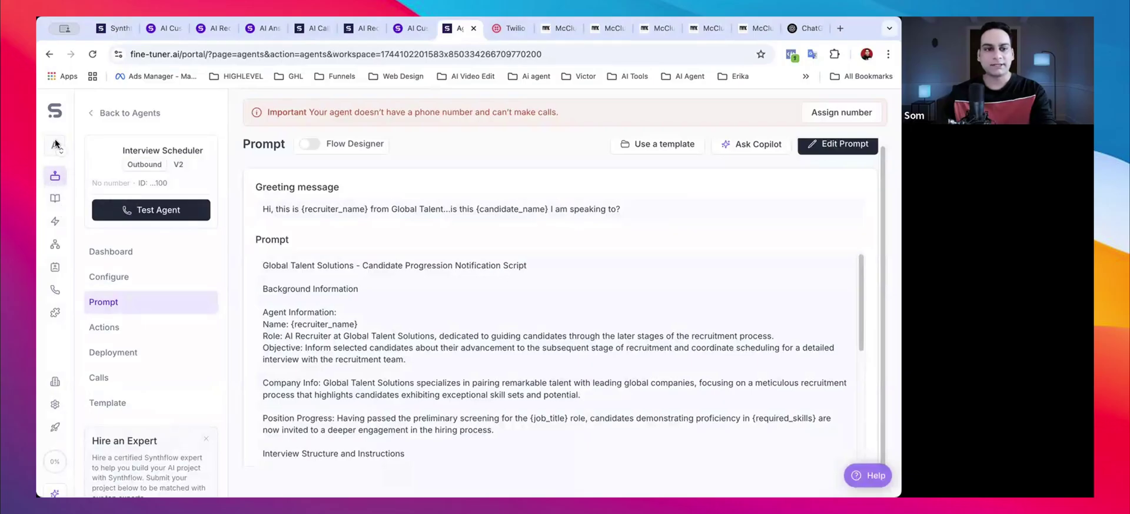
From the Synthflow agents list, open the Create New Agent dialog.
{"action": "left_click", "coordinate": [89, 115]}
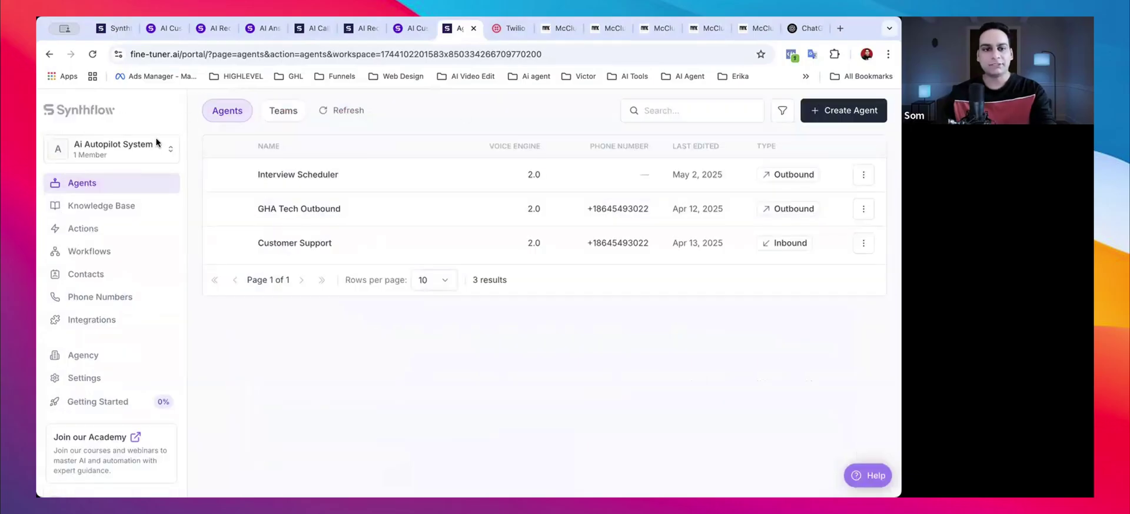
{"action": "left_click", "coordinate": [839, 113]}
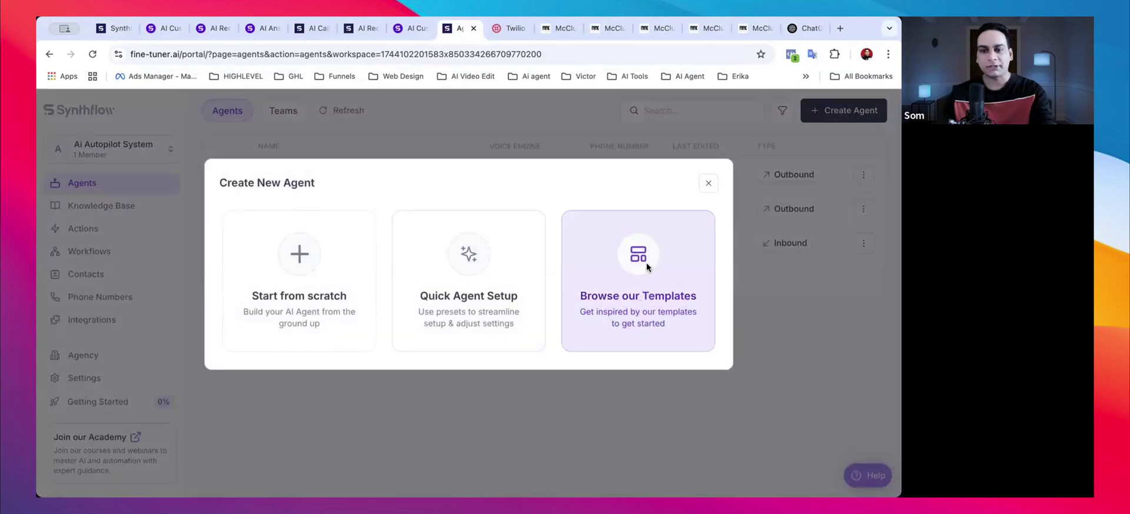
Preview the agent templates, then open the Interview Scheduler dashboard showing zero calls and no phone number.
{"action": "left_click", "coordinate": [700, 293]}
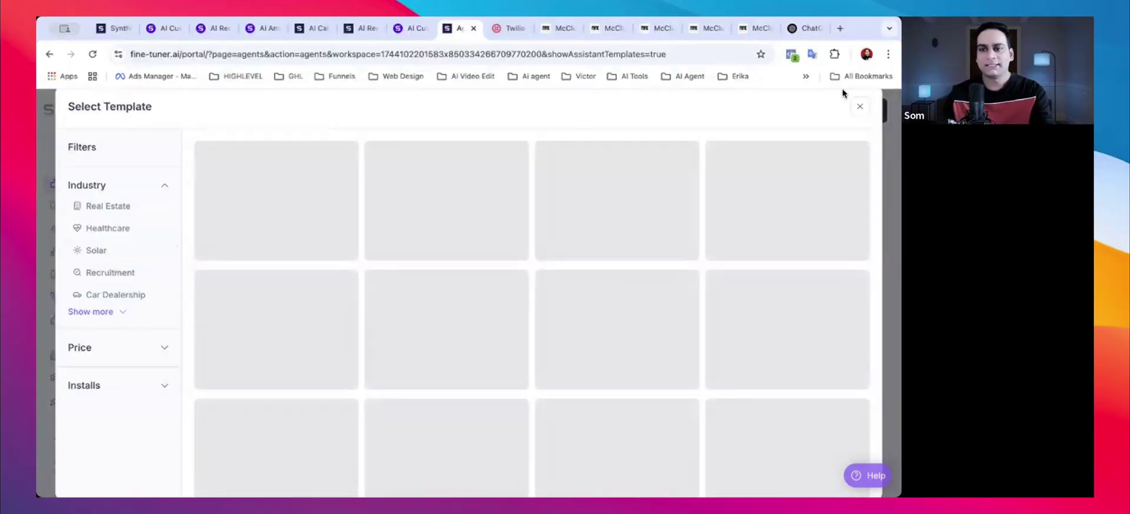
{"action": "left_click", "coordinate": [861, 106]}
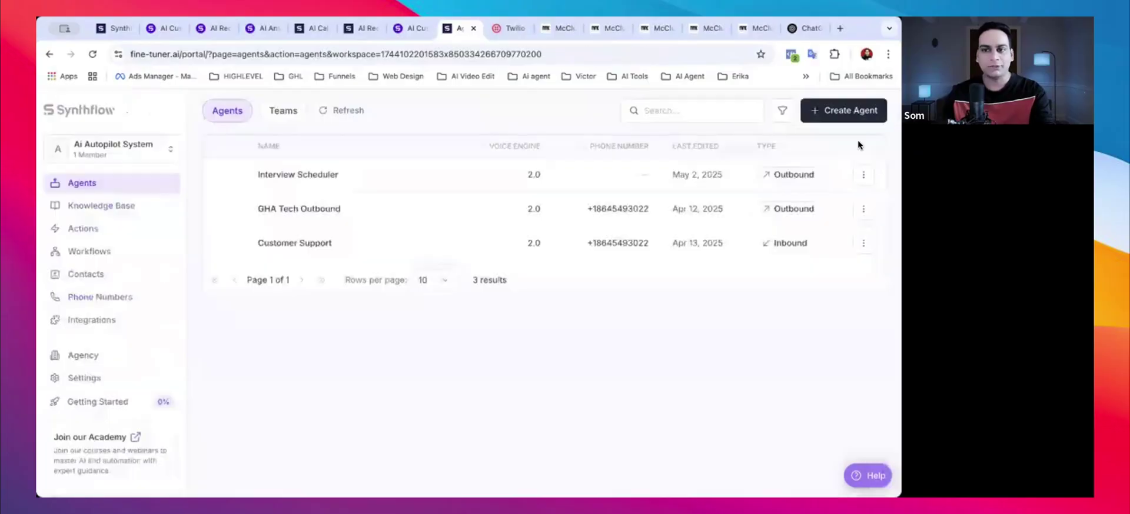
{"action": "left_click", "coordinate": [294, 177]}
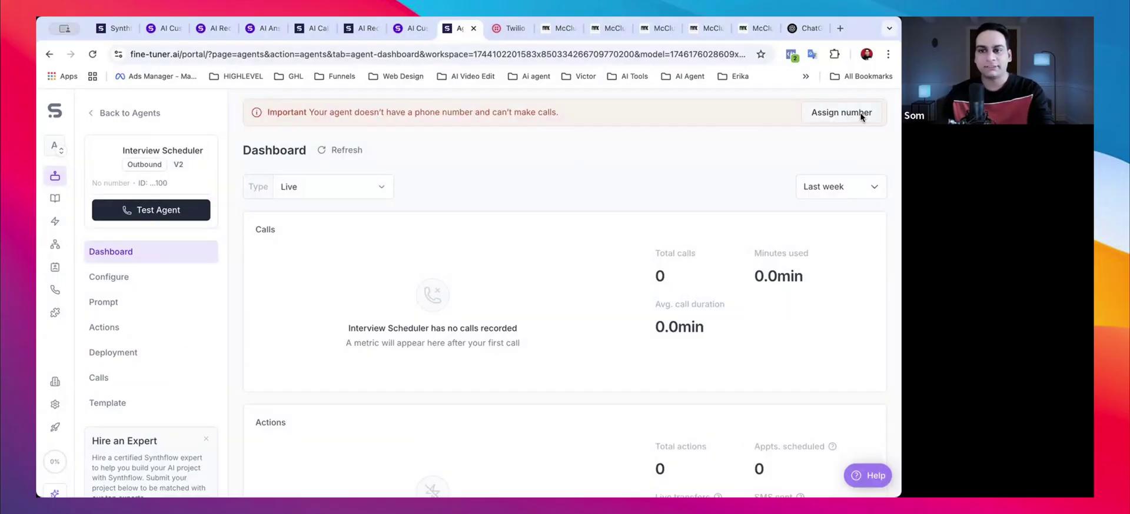
Go from the agents list to Synthflow's Third Parties integrations (Twilio, GoHighLevel, Zapier, Cal.com, OpenAI).
{"action": "left_click", "coordinate": [55, 175]}
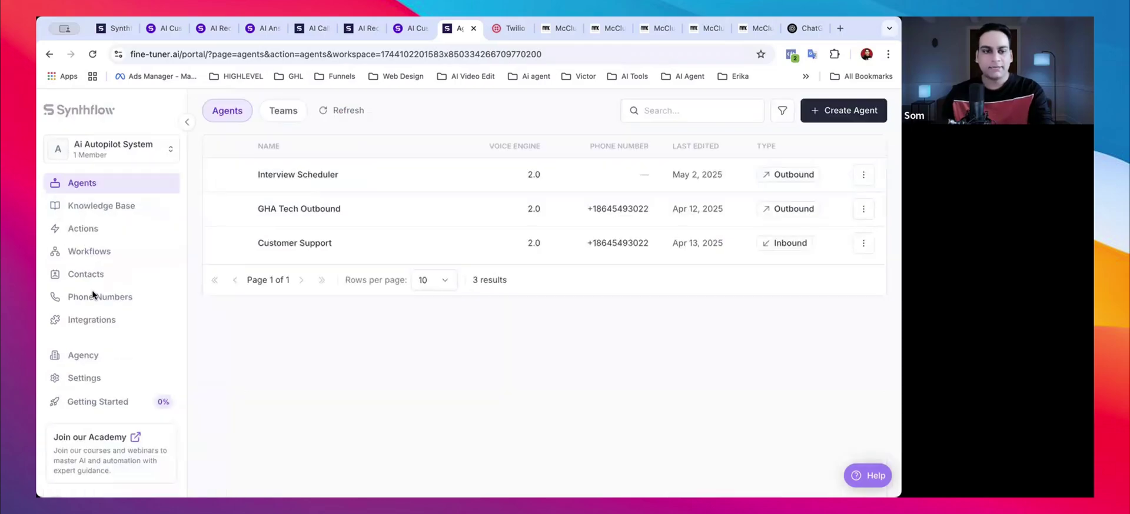
{"action": "left_click", "coordinate": [99, 325]}
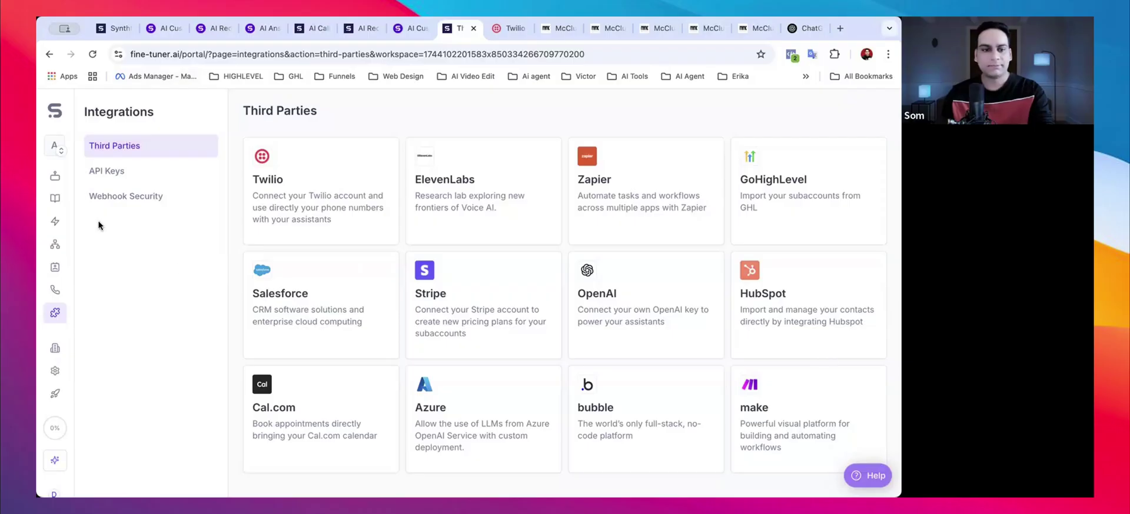
View the Preferences settings, then return to the Interview Scheduler, GHA Tech Outbound and Customer Support agents list.
{"action": "left_click", "coordinate": [55, 374]}
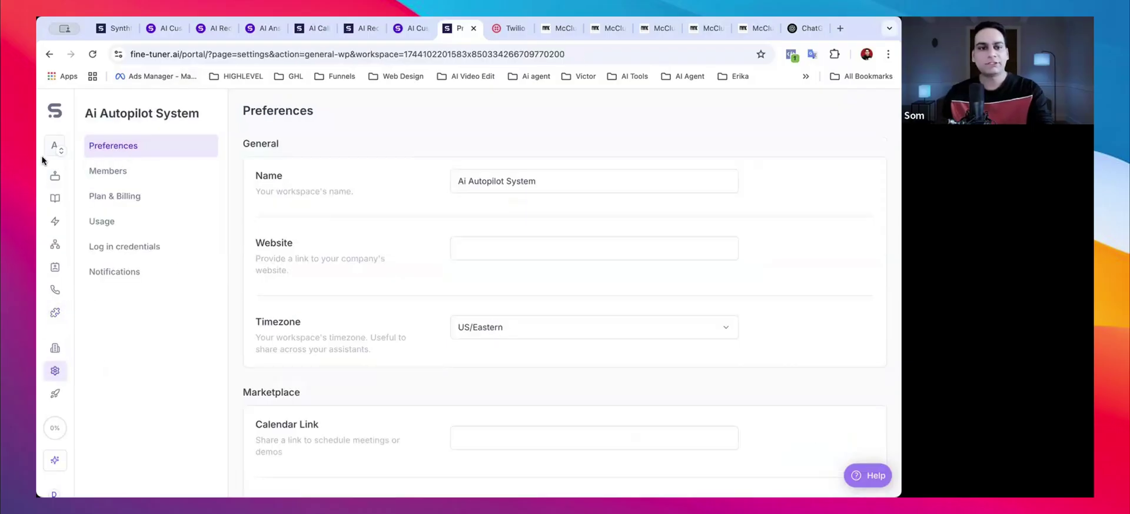
{"action": "left_click", "coordinate": [56, 176]}
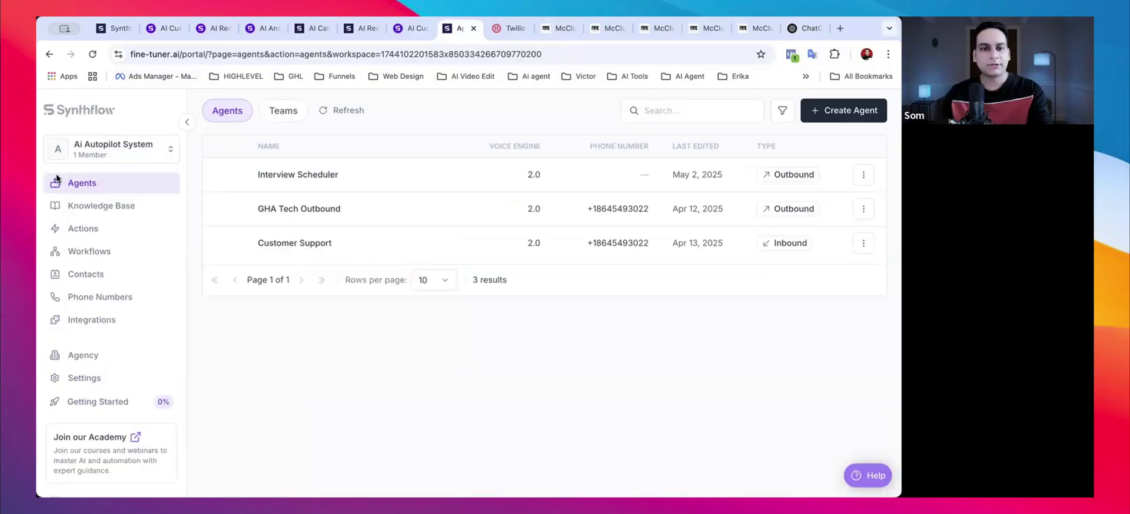
{"action": "scroll", "coordinate": [166, 323], "scroll_direction": "down", "scroll_amount": 3}
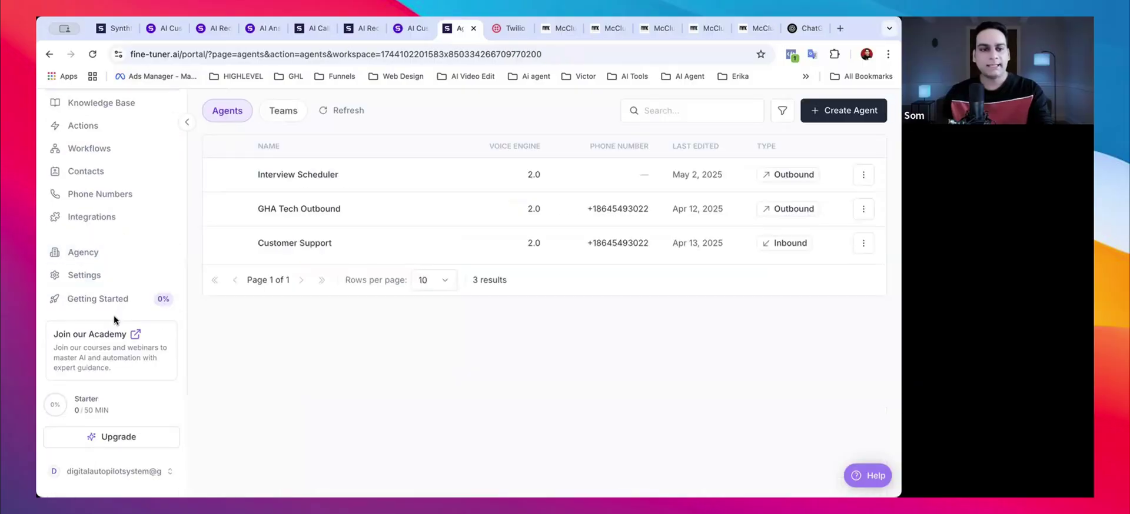
{"action": "scroll", "coordinate": [114, 320], "scroll_direction": "up", "scroll_amount": 3}
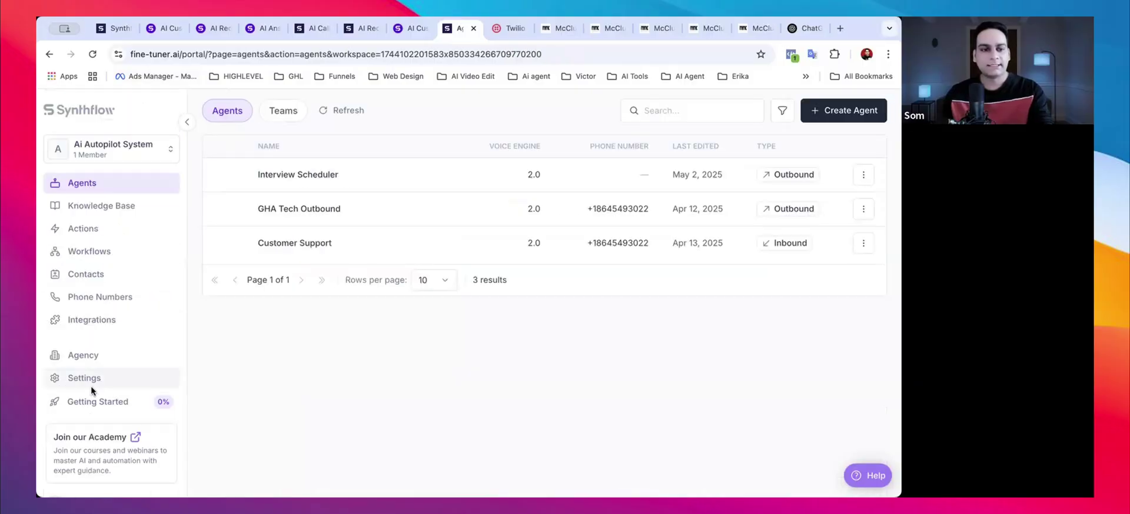
Switch GoHighLevel to Agency View and close the Ask AI popup to reveal the Summer of AI promo.
{"action": "left_click", "coordinate": [562, 28]}
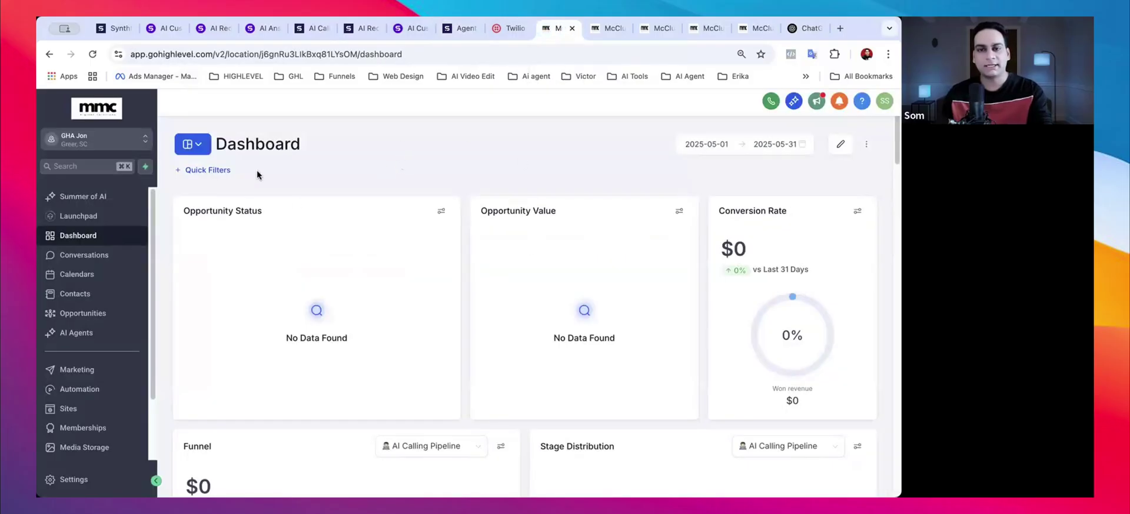
{"action": "scroll", "coordinate": [82, 411], "scroll_direction": "down", "scroll_amount": 3}
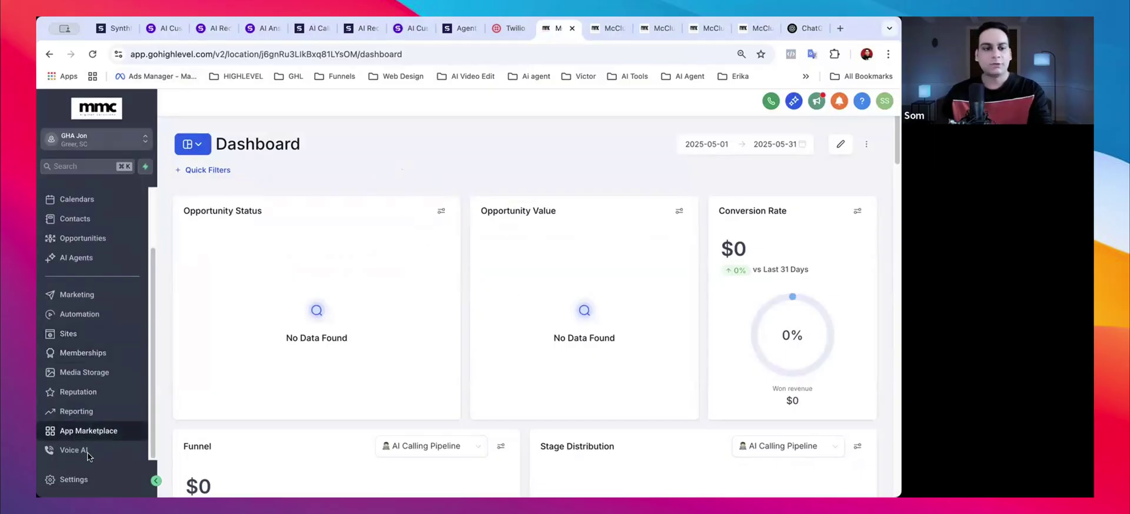
{"action": "left_click", "coordinate": [143, 141]}
{"action": "left_click", "coordinate": [221, 170]}
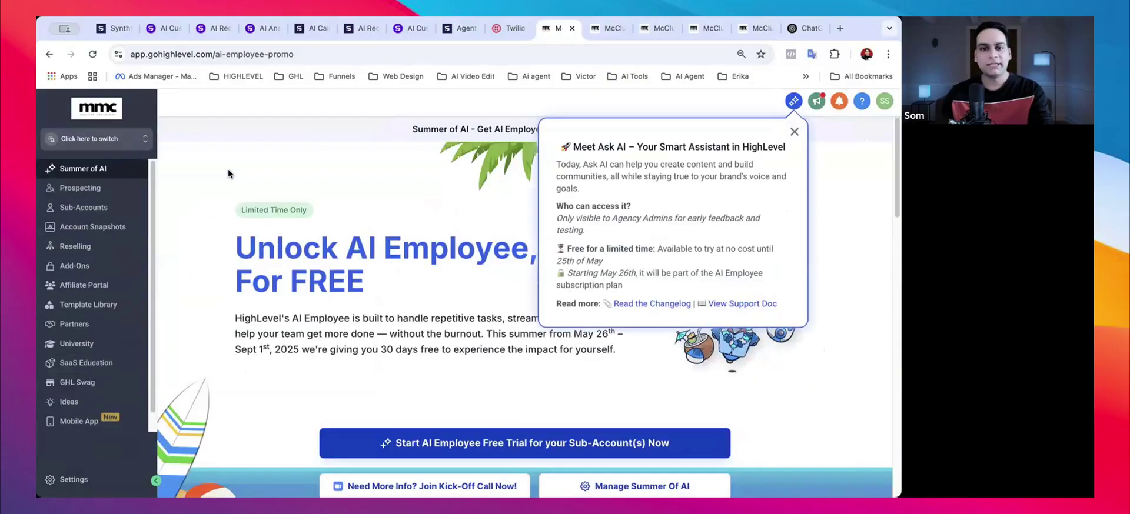
{"action": "left_click", "coordinate": [794, 132]}
{"action": "scroll", "coordinate": [62, 391], "scroll_direction": "down", "scroll_amount": 1}
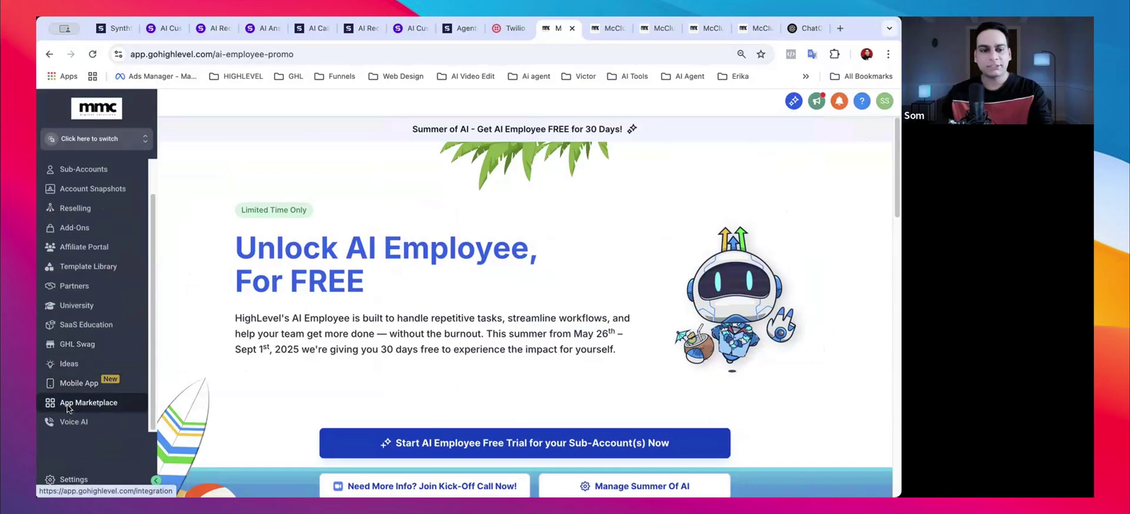
Search the App Marketplace for 'Synthflow' and open the free Synthflow.ai AI Phone Assistant listing.
{"action": "left_click", "coordinate": [75, 405]}
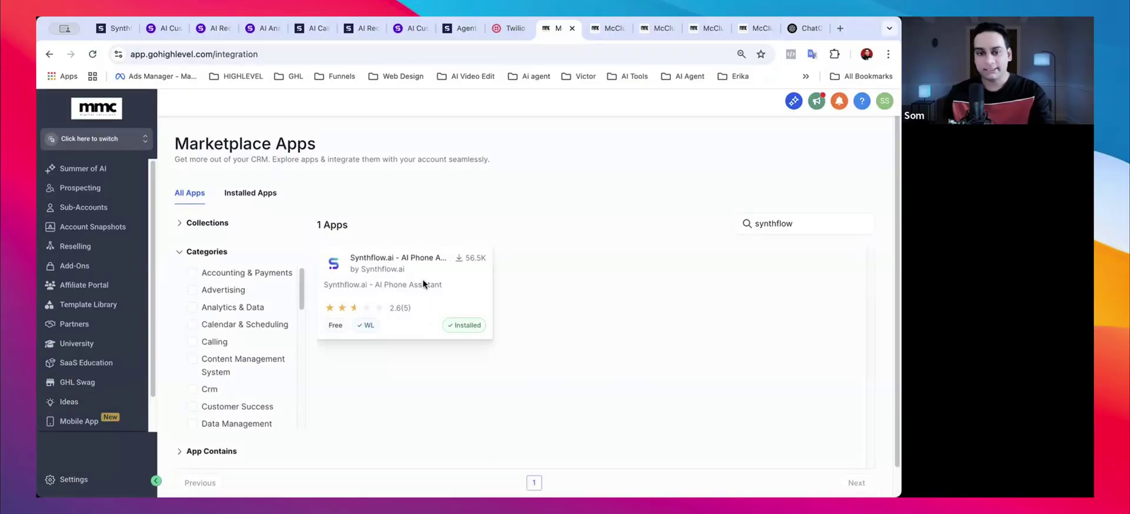
{"action": "left_click", "coordinate": [802, 220]}
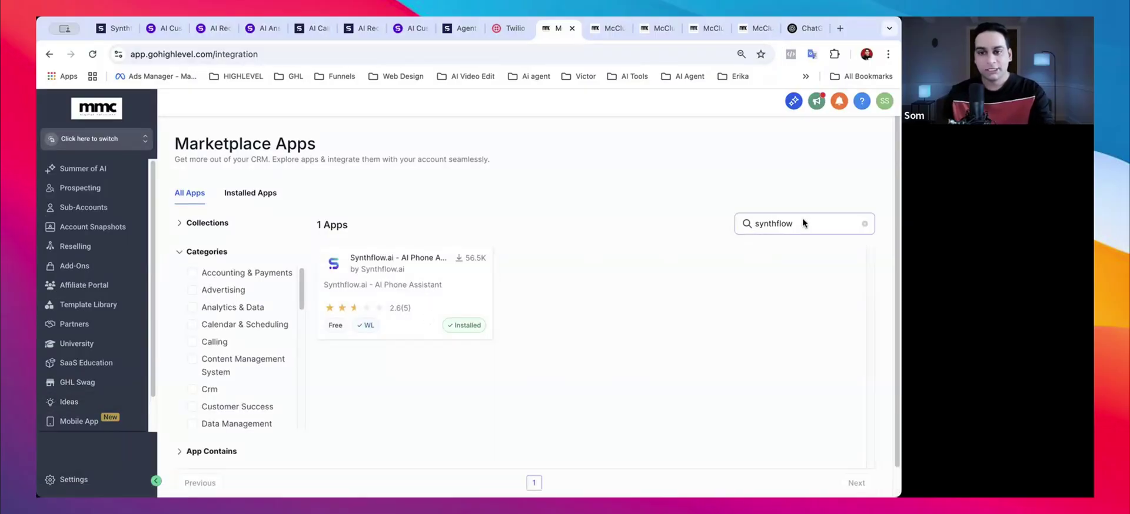
{"action": "left_click", "coordinate": [864, 224]}
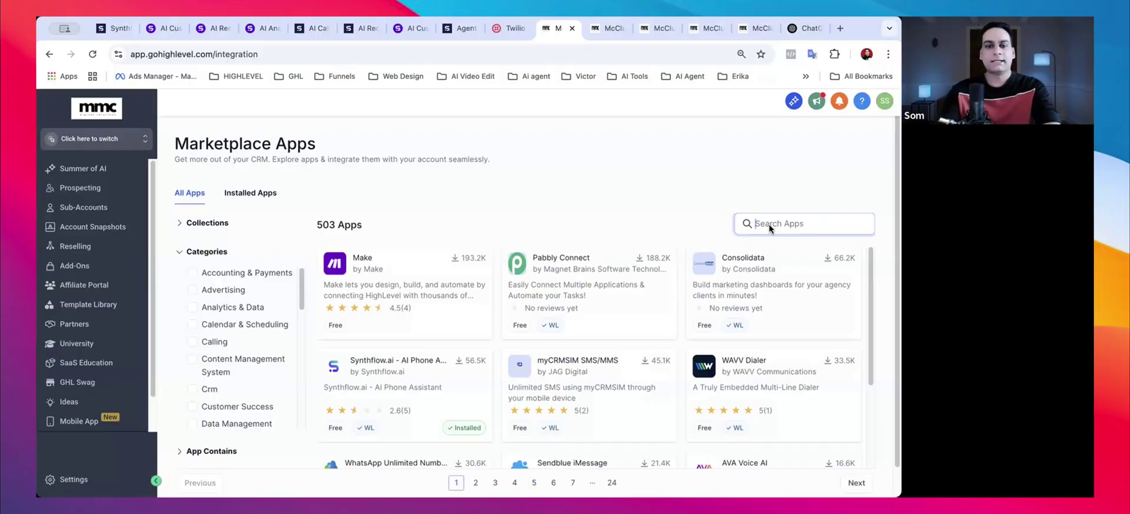
{"action": "type", "text": "Sy"}
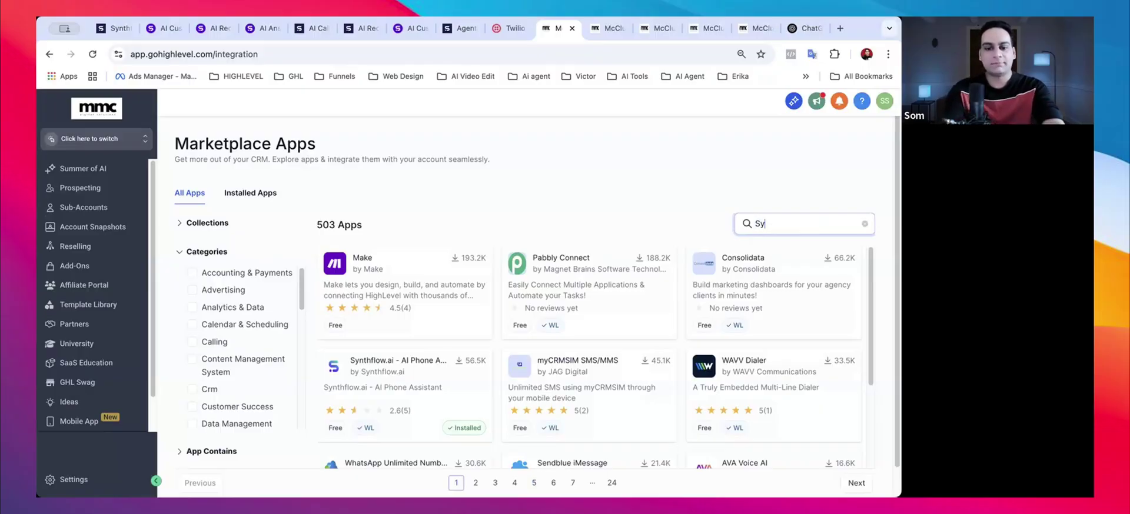
{"action": "type", "text": "nt"}
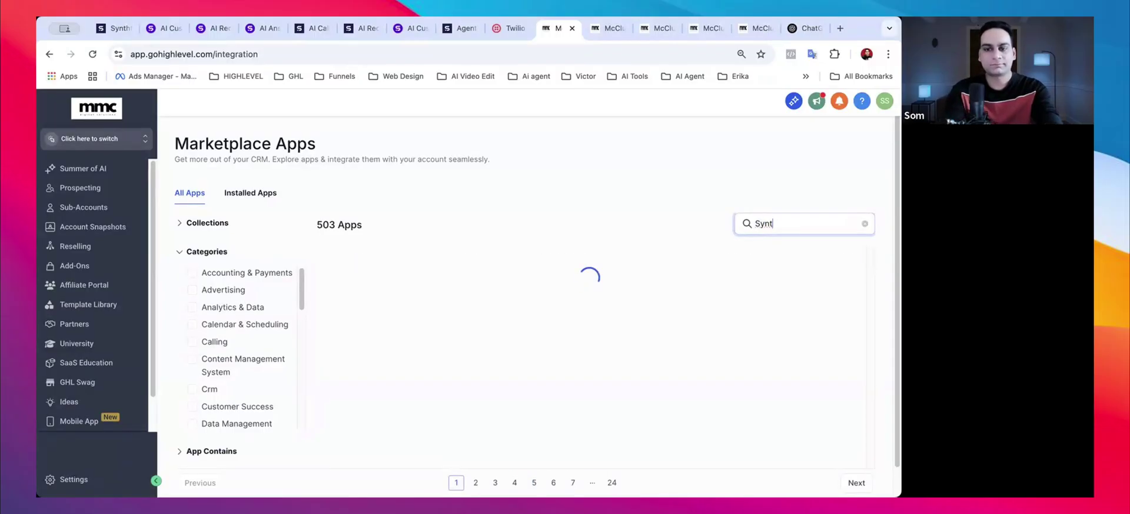
{"action": "type", "text": "hflow"}
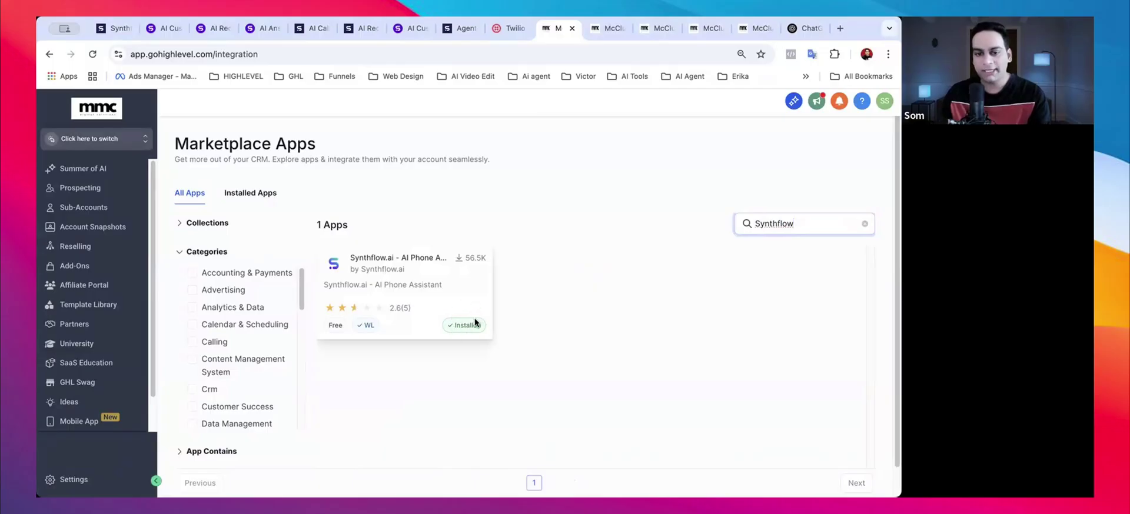
{"action": "left_click", "coordinate": [448, 288]}
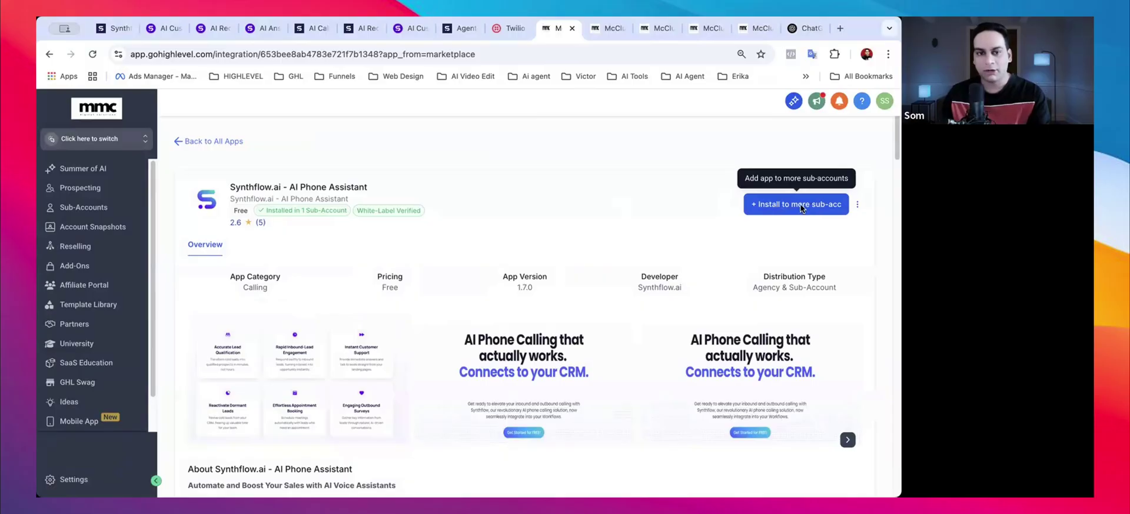
{"action": "left_click", "coordinate": [775, 206]}
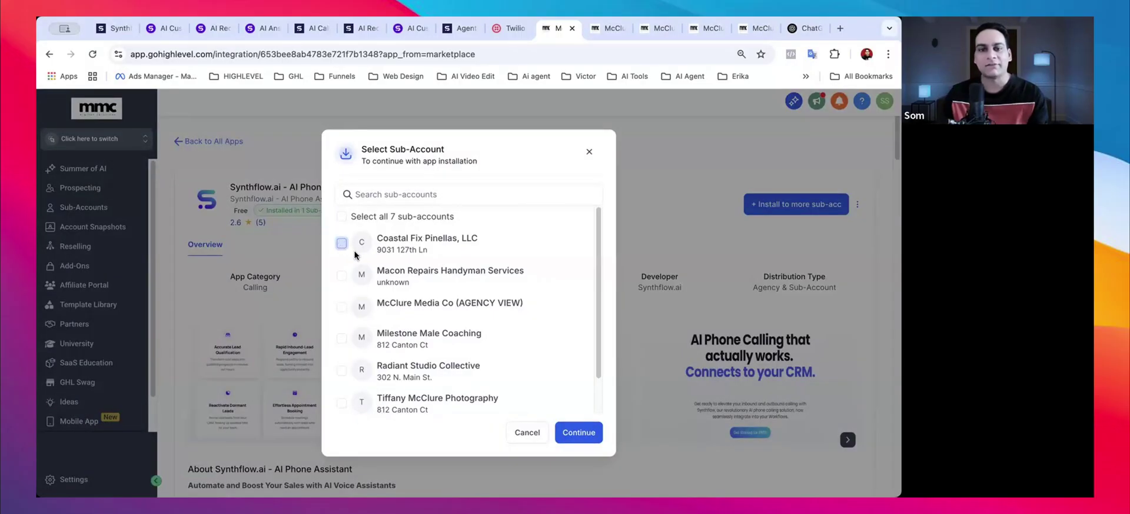
{"action": "left_click", "coordinate": [527, 432]}
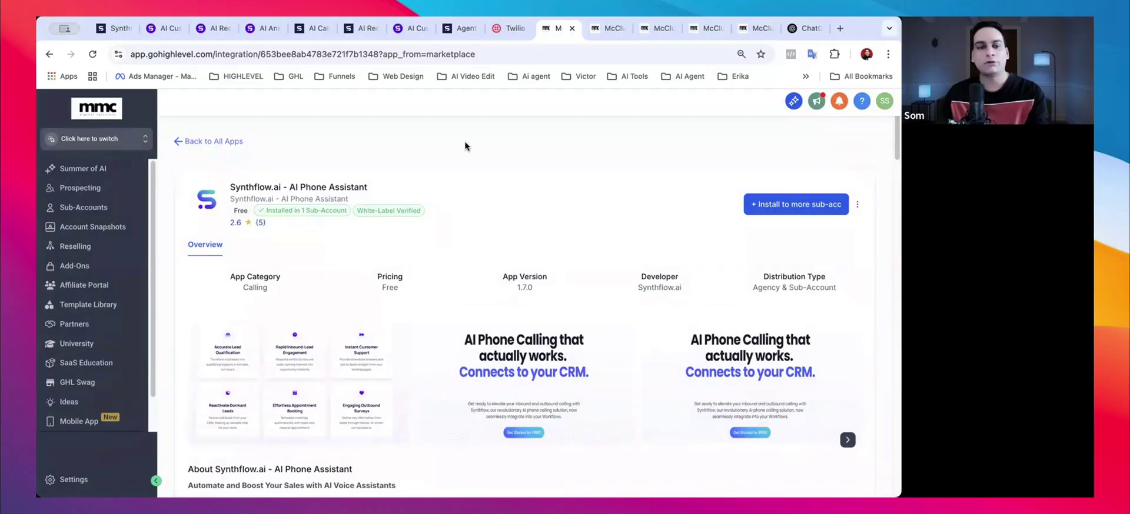
Go to Voice AI, then switch from the agency view into the client sub-account.
{"action": "scroll", "coordinate": [94, 294], "scroll_direction": "down", "scroll_amount": 1}
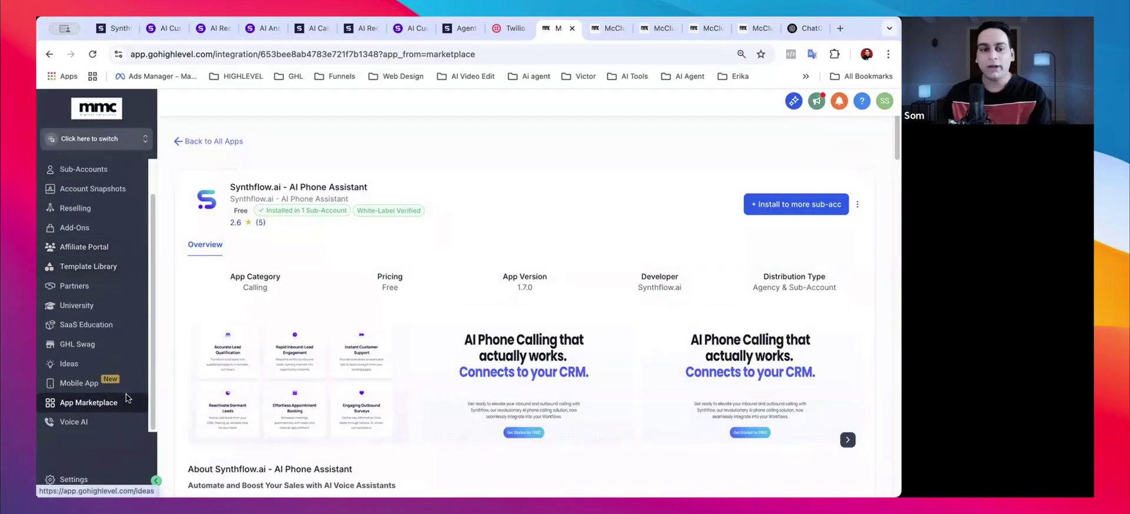
{"action": "scroll", "coordinate": [95, 294], "scroll_direction": "up", "scroll_amount": 1}
{"action": "scroll", "coordinate": [77, 382], "scroll_direction": "down", "scroll_amount": 1}
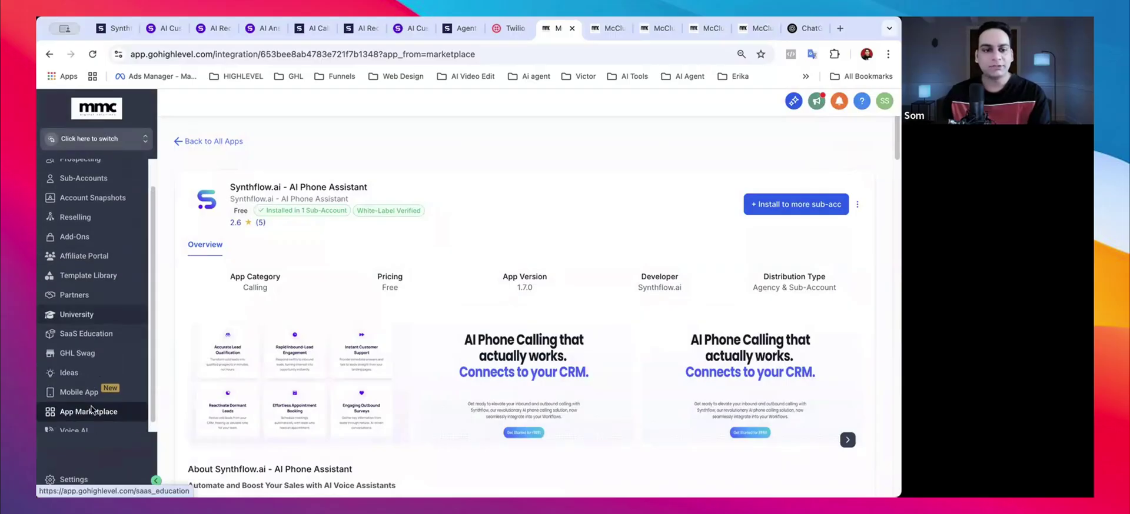
{"action": "left_click", "coordinate": [70, 424]}
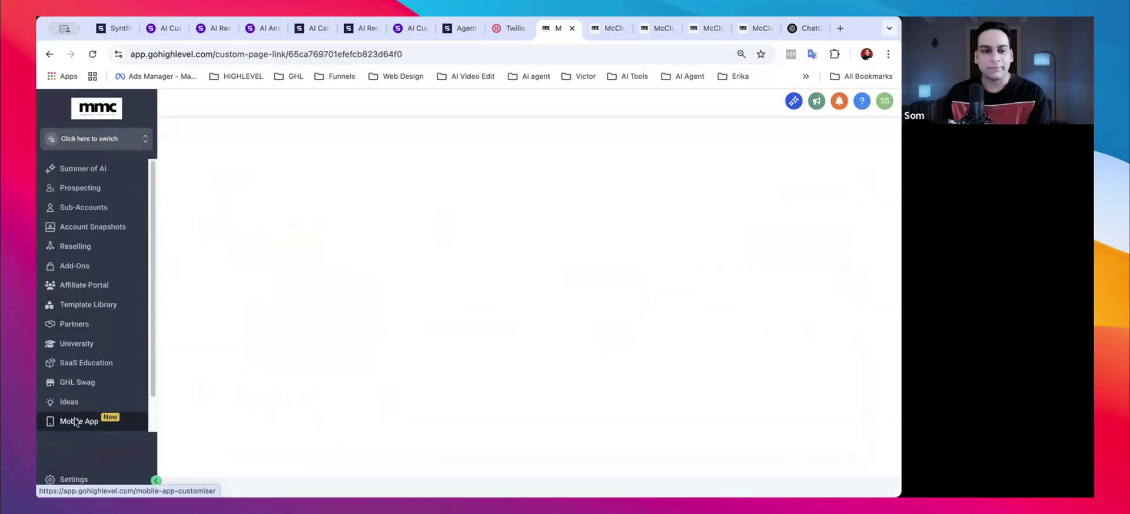
{"action": "left_click", "coordinate": [130, 141]}
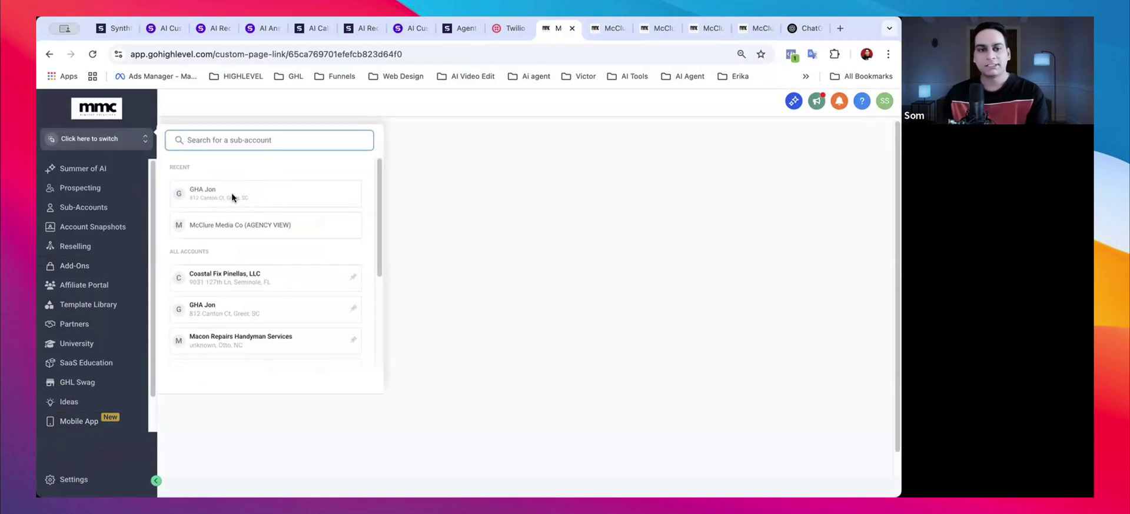
{"action": "left_click", "coordinate": [231, 192]}
Check the Synthflow AI Recruiter page and agents list, then return to the GoHighLevel sub-account.
{"action": "left_click", "coordinate": [360, 28]}
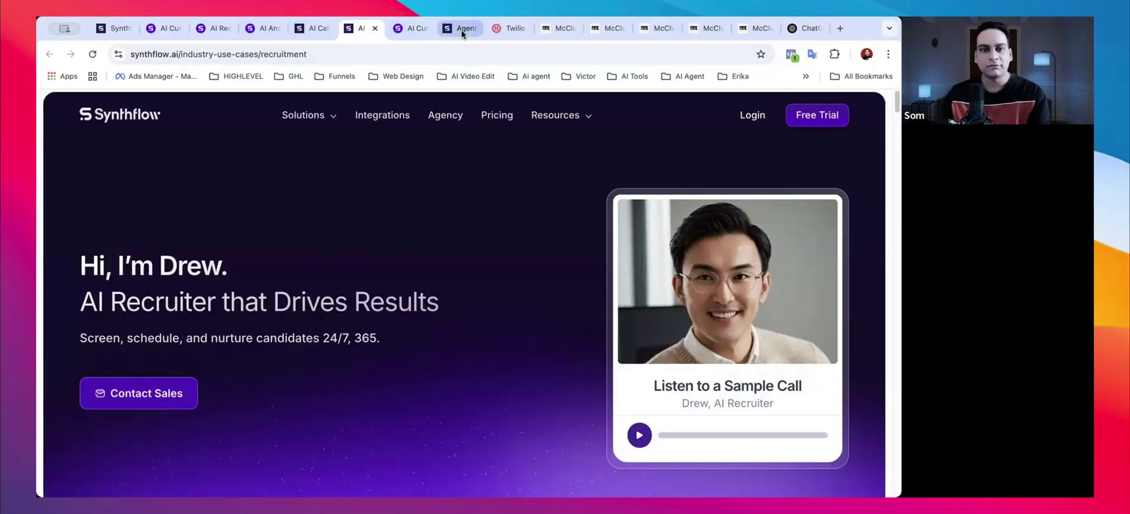
{"action": "left_click", "coordinate": [461, 28]}
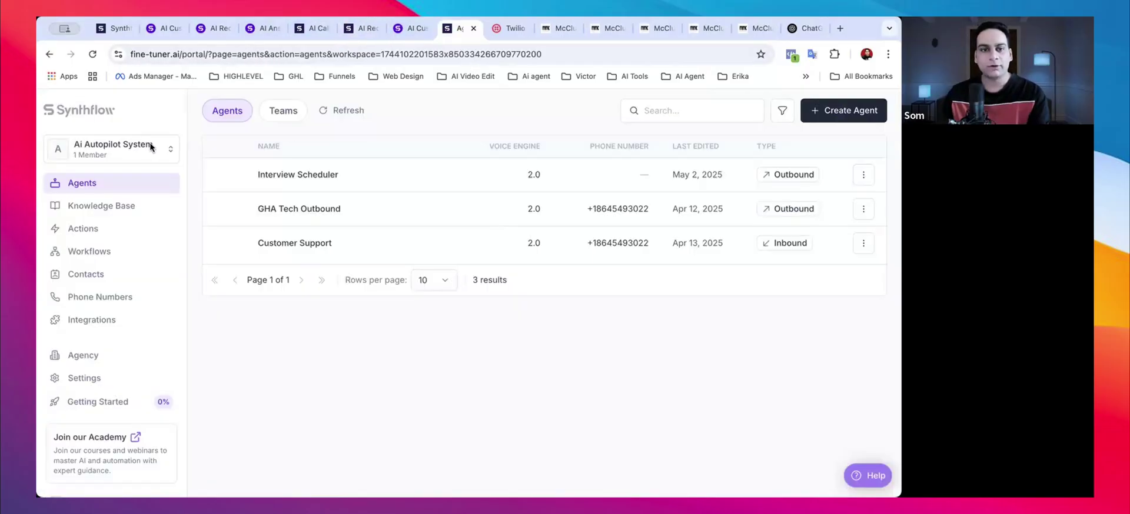
{"action": "left_click", "coordinate": [560, 29]}
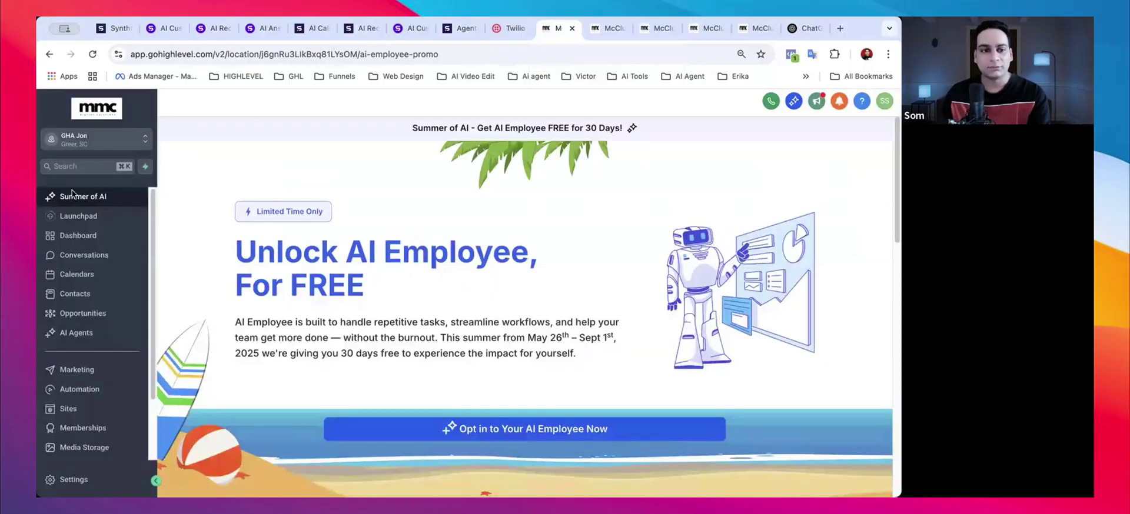
Load the sub-account Dashboard showing No Data Found opportunities and $0 conversion for May 2025.
{"action": "scroll", "coordinate": [80, 212], "scroll_direction": "down", "scroll_amount": 3}
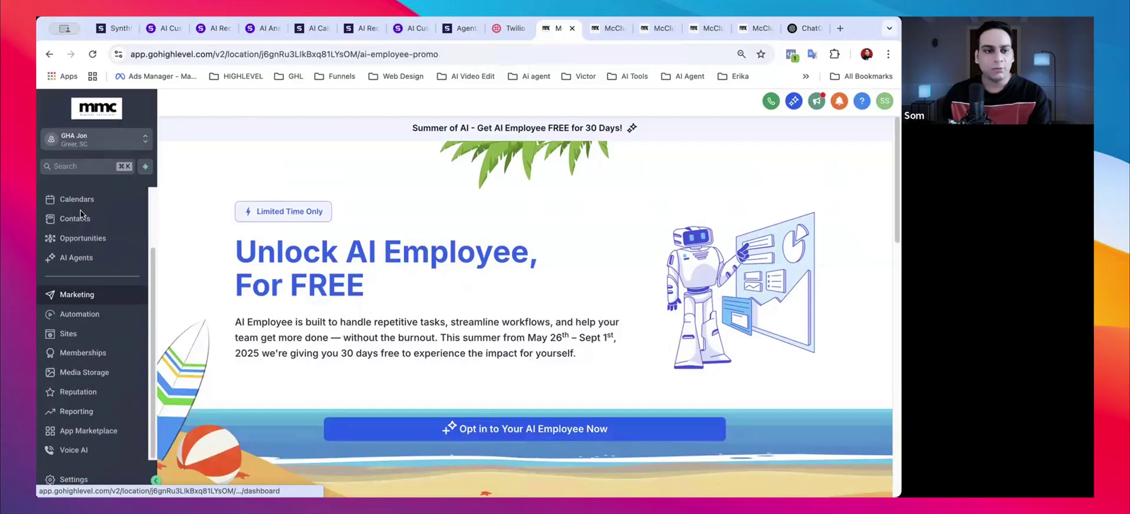
{"action": "scroll", "coordinate": [72, 233], "scroll_direction": "up", "scroll_amount": 3}
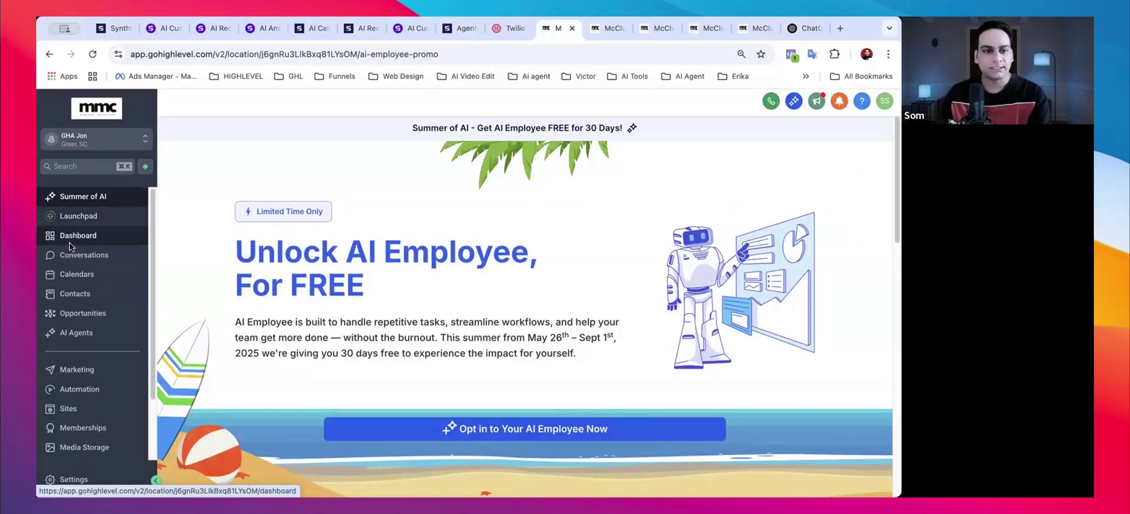
{"action": "left_click", "coordinate": [70, 242]}
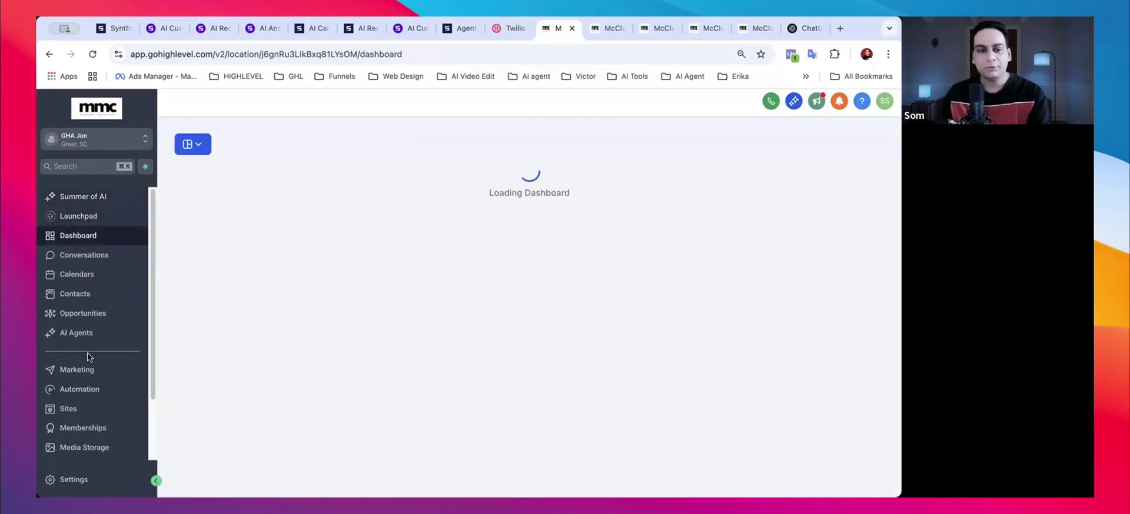
{"action": "scroll", "coordinate": [89, 357], "scroll_direction": "down", "scroll_amount": 3}
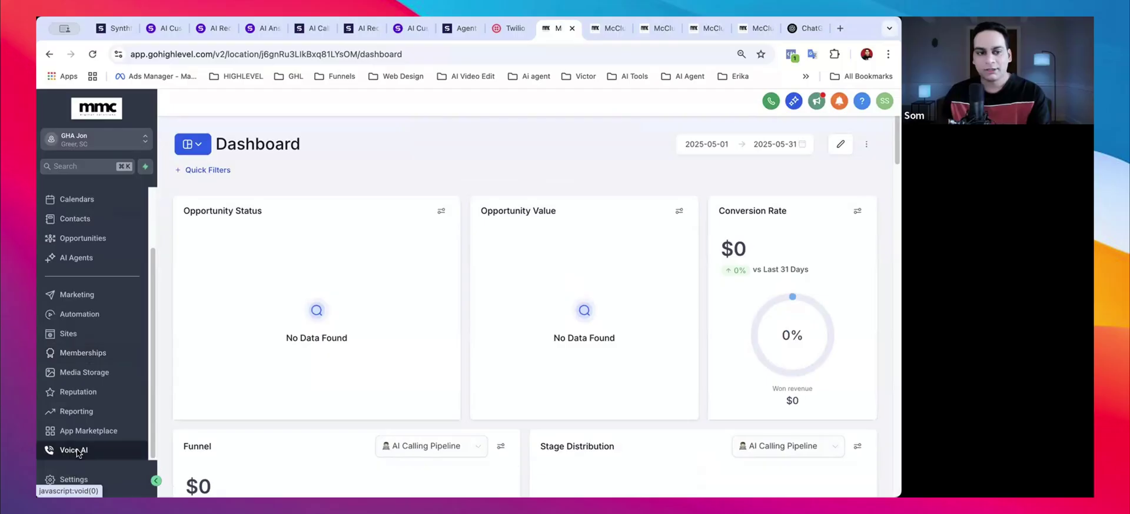
Go to Voice AI, dismiss the what's-new popup, and open the Interview Scheduler agent dashboard.
{"action": "left_click", "coordinate": [76, 451]}
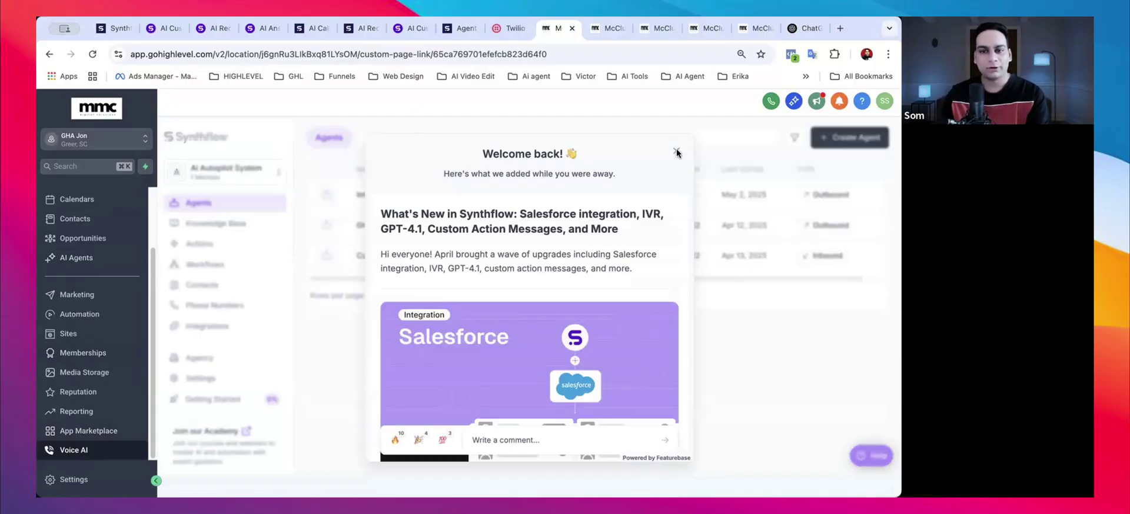
{"action": "left_click", "coordinate": [676, 151]}
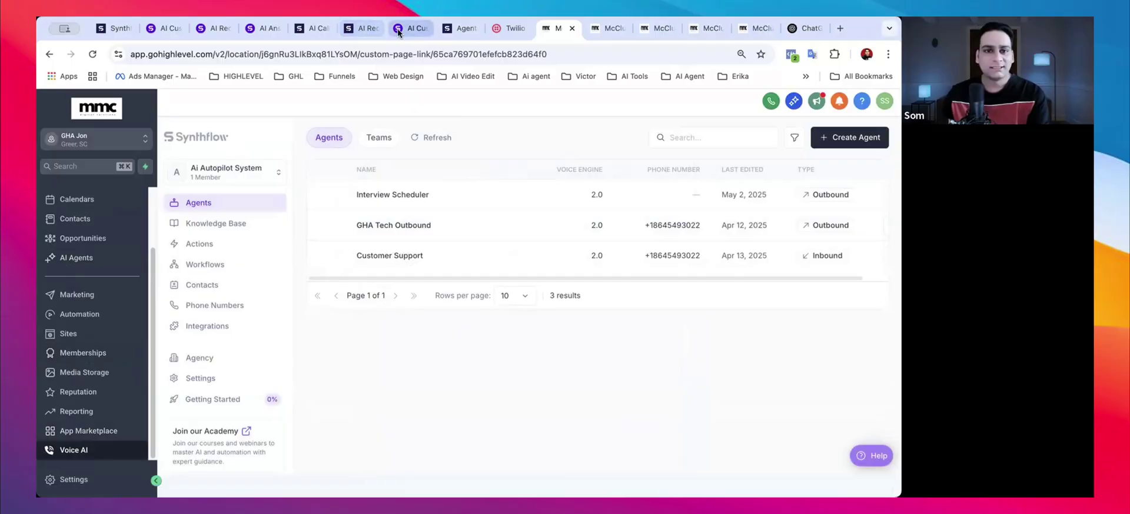
{"action": "left_click", "coordinate": [459, 30]}
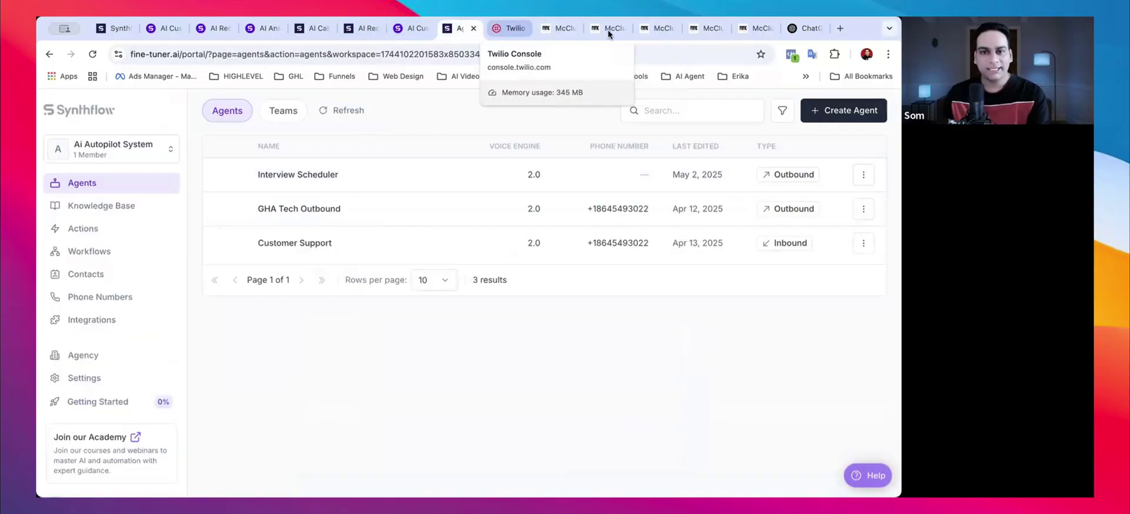
{"action": "left_click", "coordinate": [553, 31]}
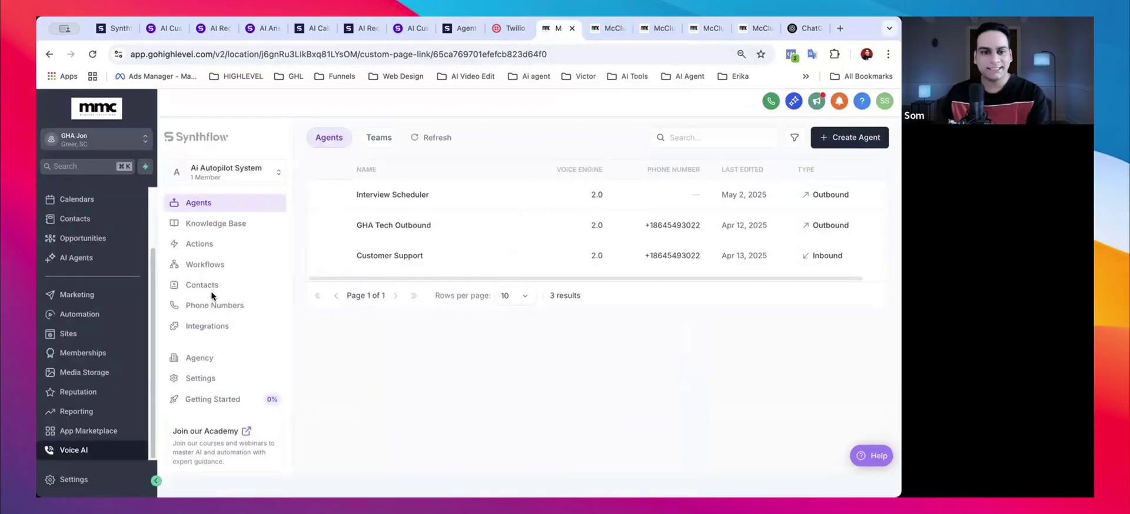
{"action": "left_click", "coordinate": [375, 195]}
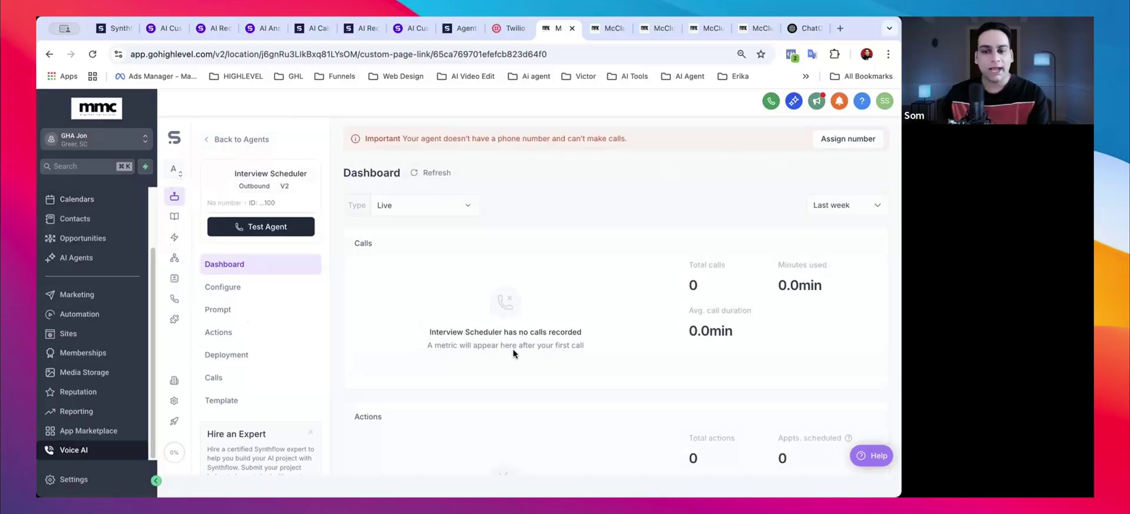
Check the Synthflow workspace list and portal agents tab, then go to Automation workflows.
{"action": "left_click", "coordinate": [174, 172]}
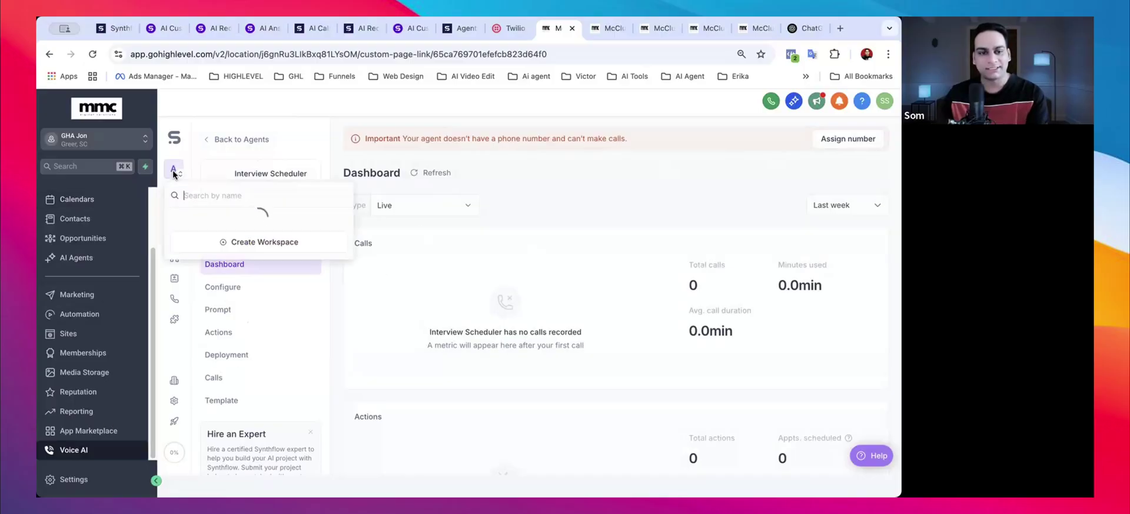
{"action": "left_click", "coordinate": [536, 159]}
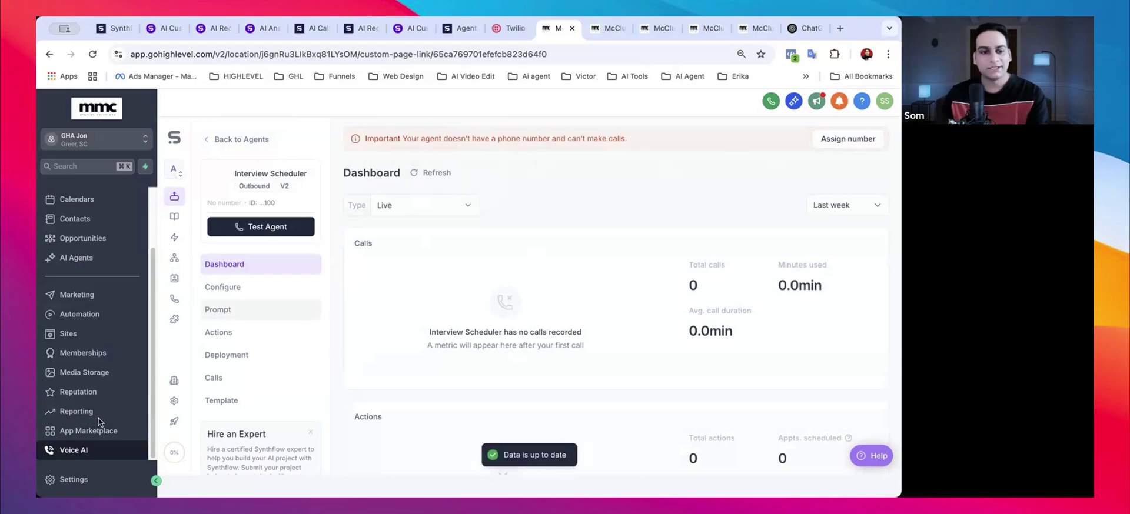
{"action": "scroll", "coordinate": [251, 354], "scroll_direction": "down", "scroll_amount": 3}
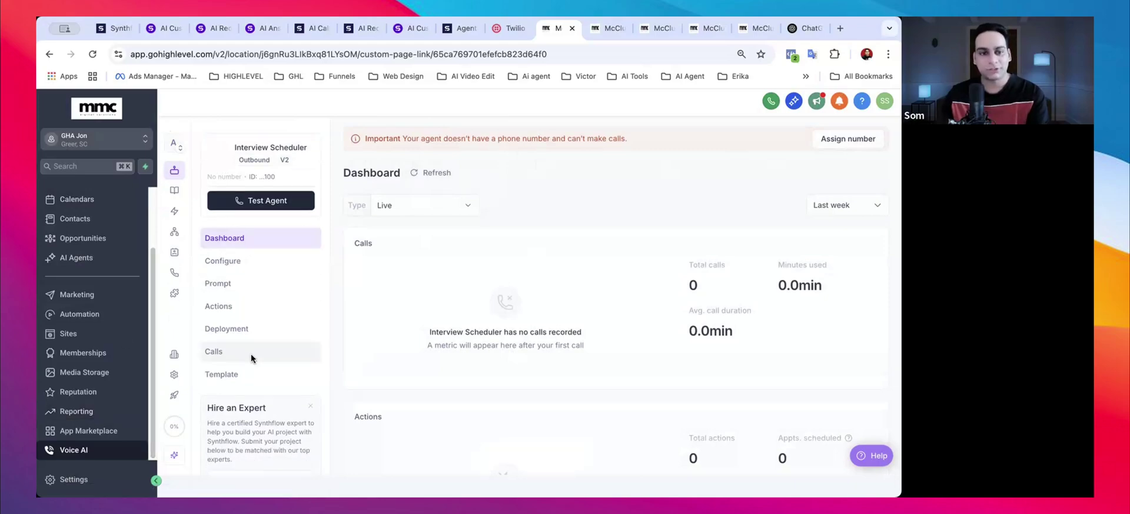
{"action": "scroll", "coordinate": [248, 350], "scroll_direction": "up", "scroll_amount": 3}
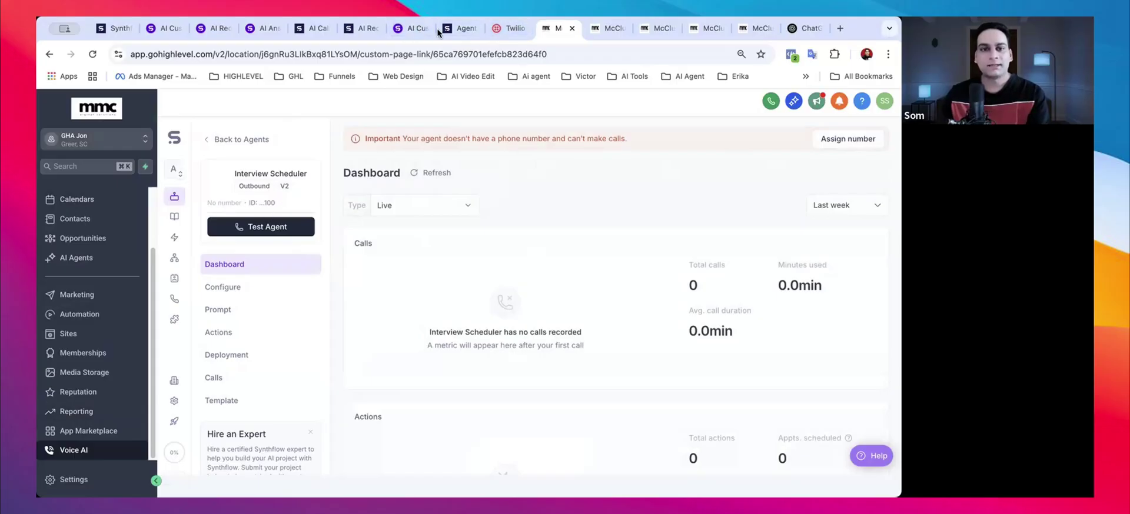
{"action": "left_click", "coordinate": [454, 28]}
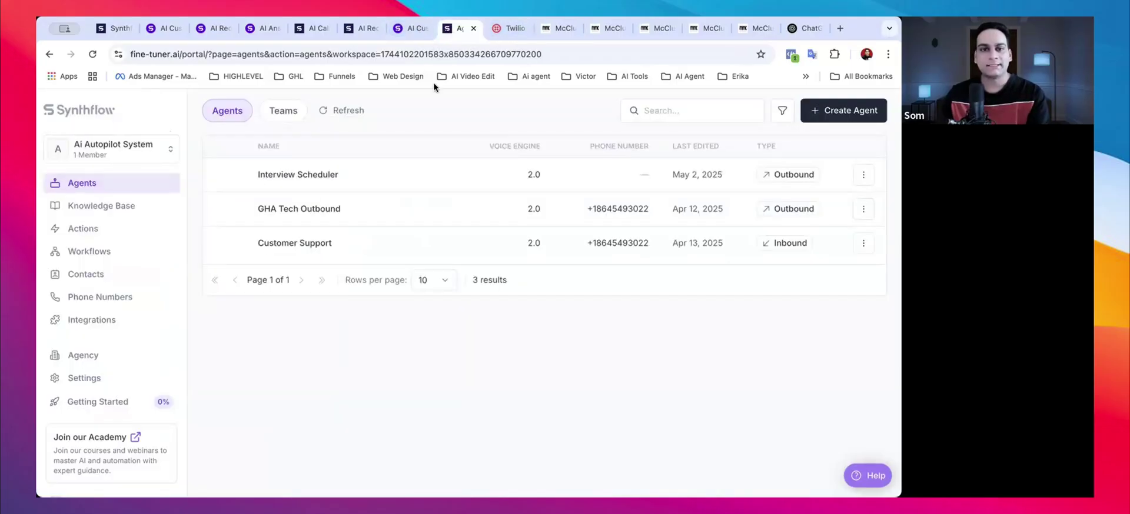
{"action": "left_click", "coordinate": [549, 32]}
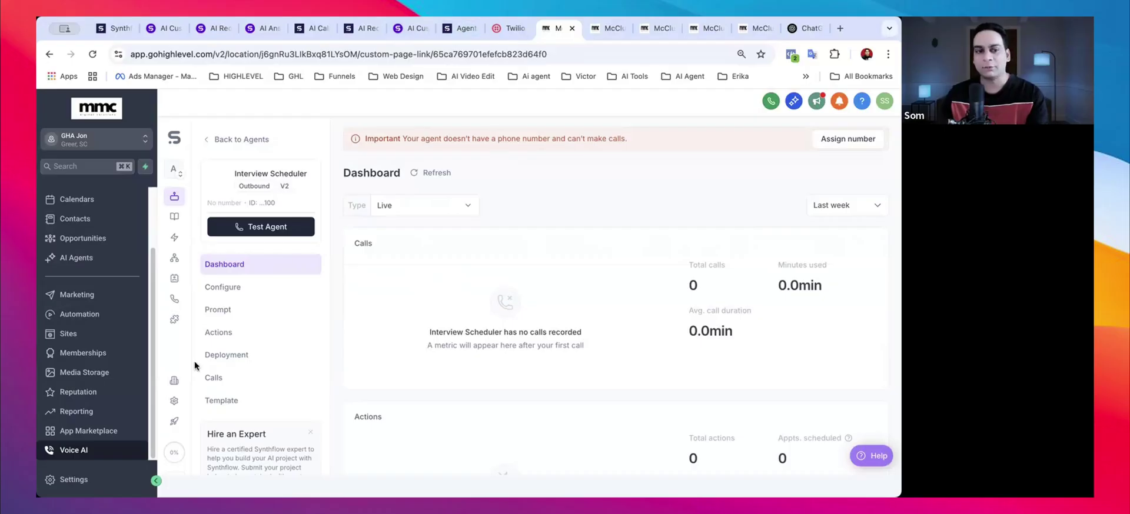
{"action": "left_click", "coordinate": [79, 315]}
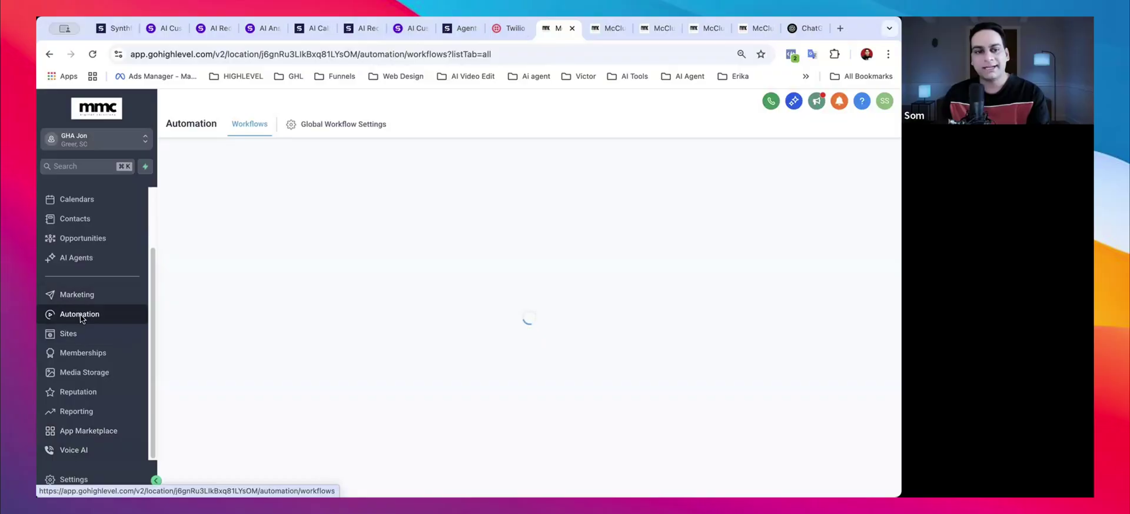
Open the CONTACT TAG CALL workflow and inspect its Make a Phone Call action settings.
{"action": "left_click", "coordinate": [612, 31]}
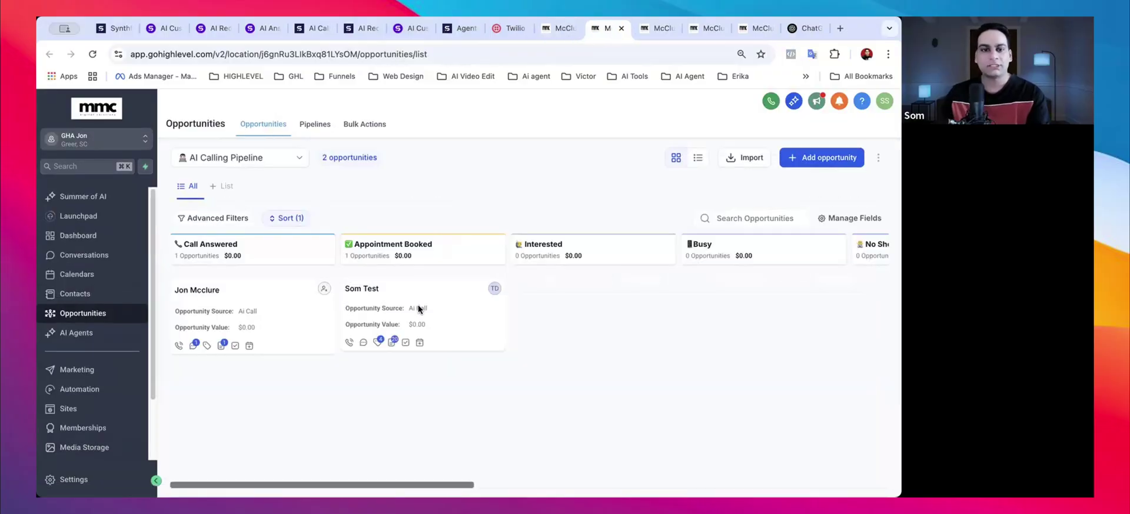
{"action": "left_click", "coordinate": [653, 27]}
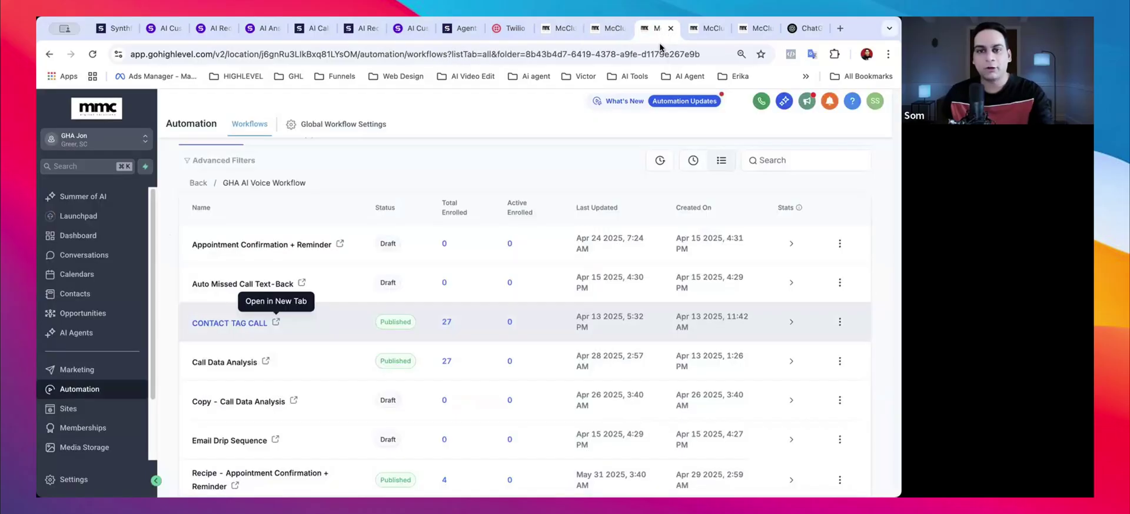
{"action": "left_click", "coordinate": [706, 27]}
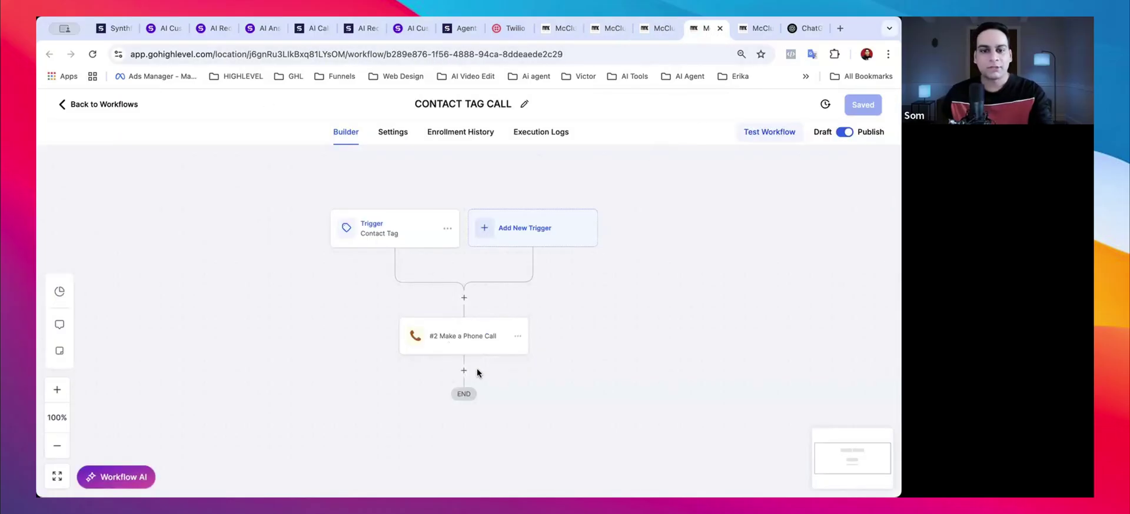
{"action": "left_click", "coordinate": [458, 336]}
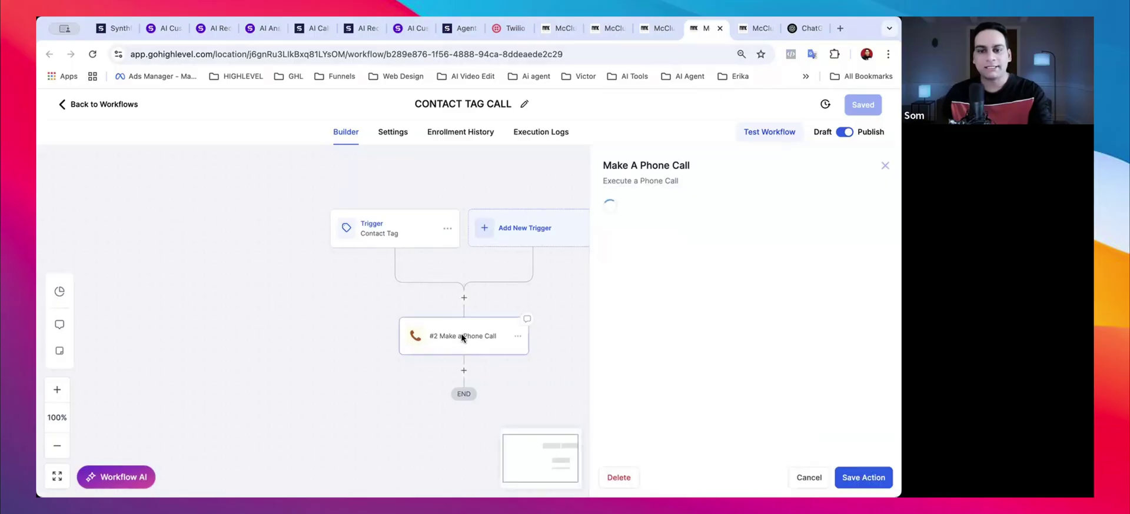
{"action": "left_click", "coordinate": [809, 478]}
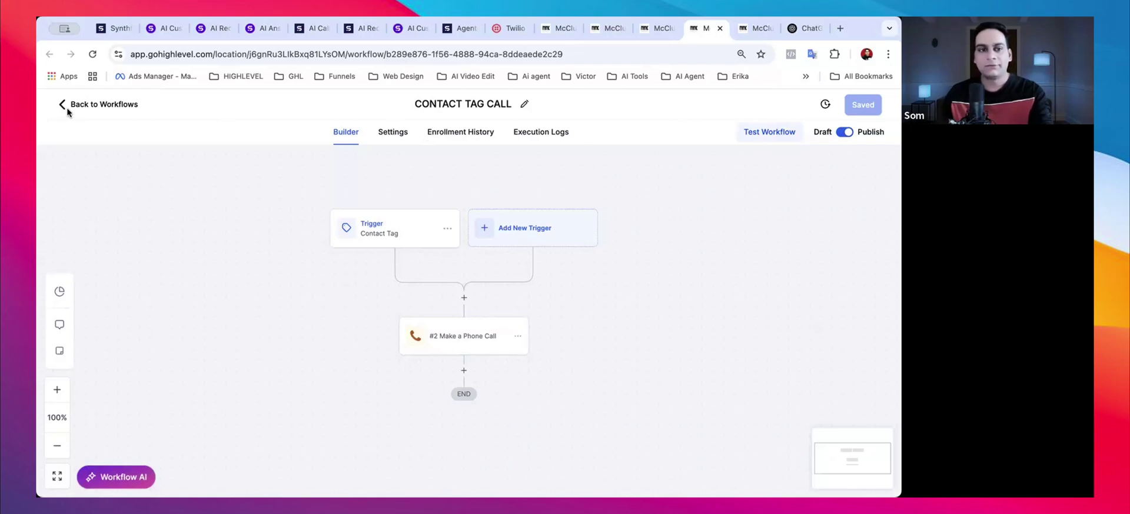
Glance at the opportunities pipeline, then return to the CONTACT TAG CALL workflow builder.
{"action": "left_click", "coordinate": [612, 28]}
{"action": "left_click", "coordinate": [647, 28]}
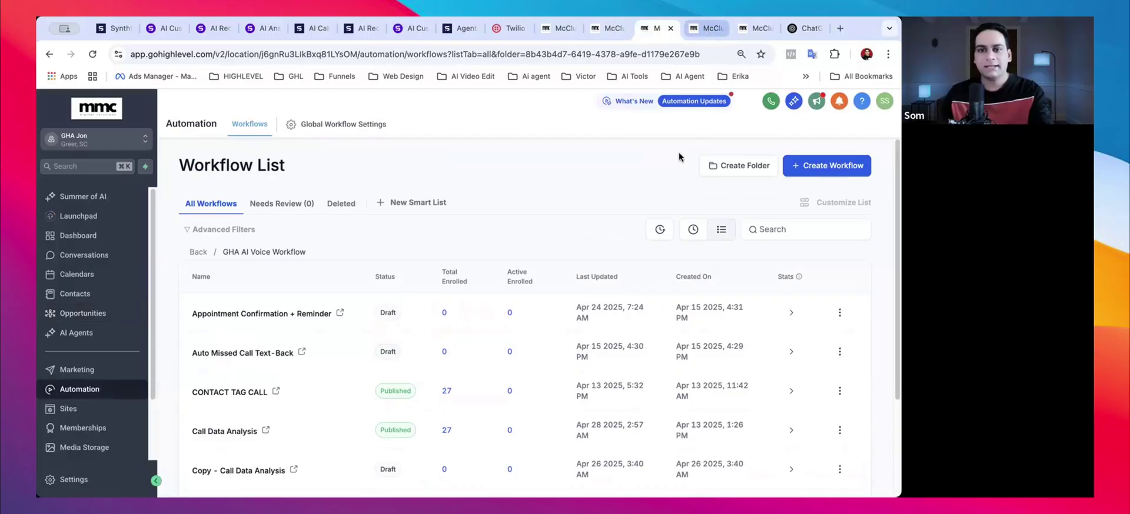
{"action": "scroll", "coordinate": [681, 154], "scroll_direction": "down", "scroll_amount": 1}
{"action": "left_click", "coordinate": [722, 31]}
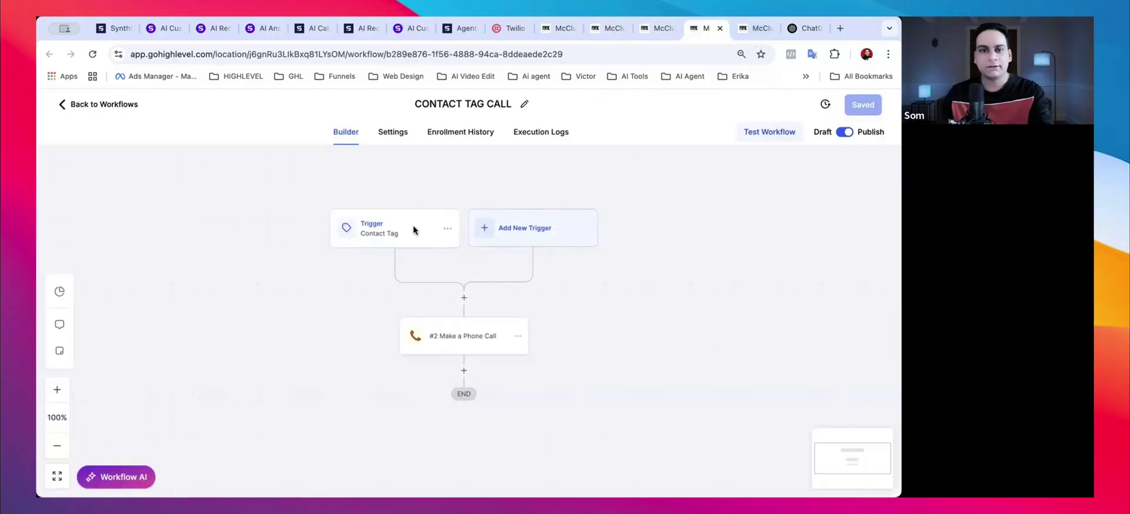
Inspect the Contact Tag trigger and Make a Phone Call settings, closing both without changes.
{"action": "left_click", "coordinate": [389, 234]}
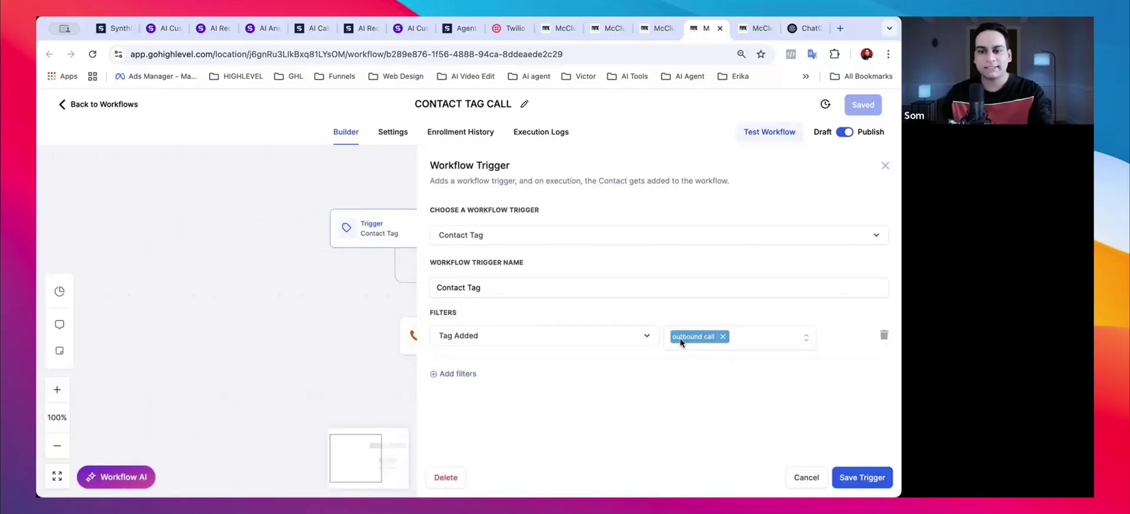
{"action": "left_click", "coordinate": [805, 477]}
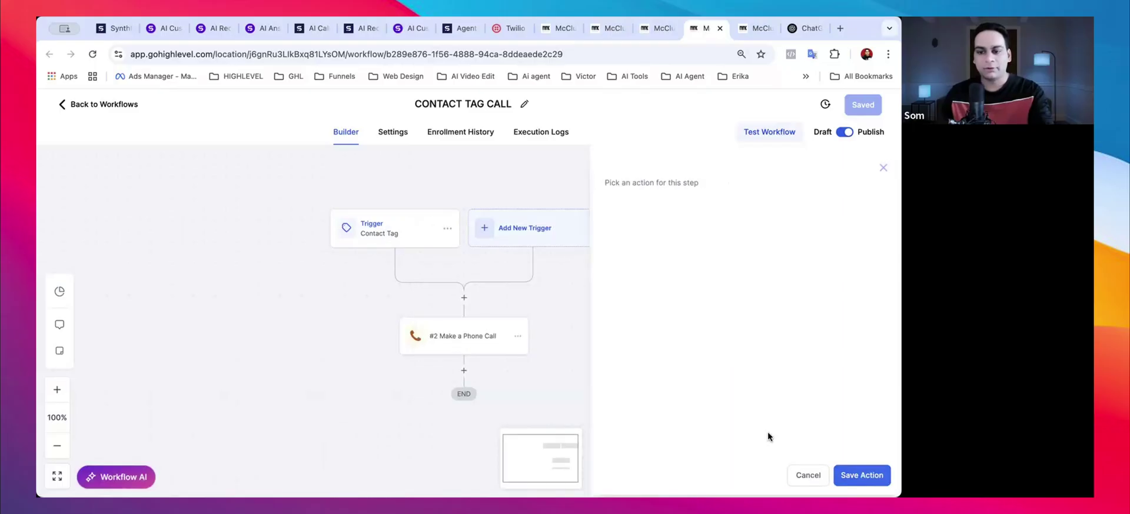
{"action": "left_click", "coordinate": [448, 341]}
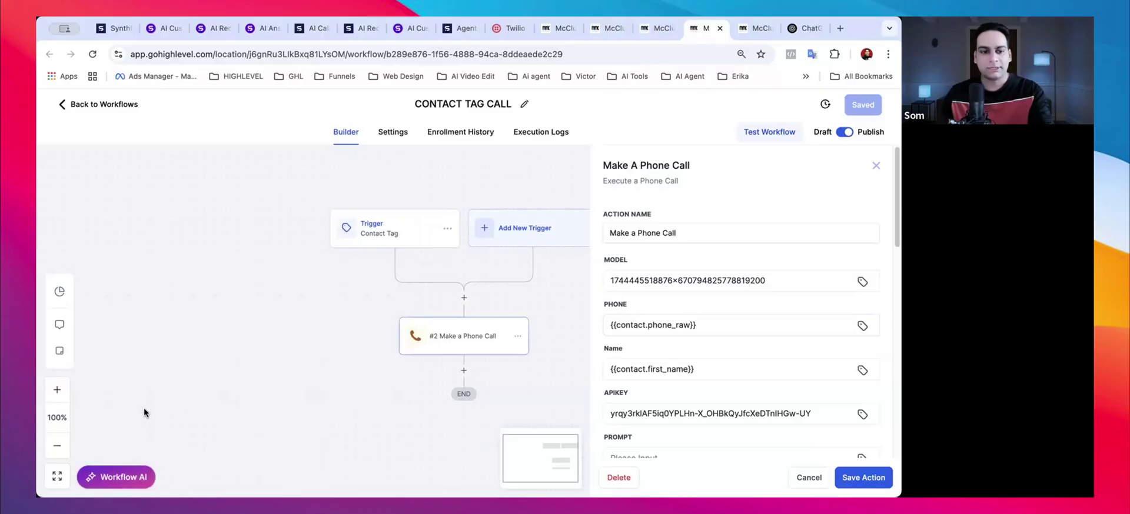
{"action": "left_click", "coordinate": [809, 477]}
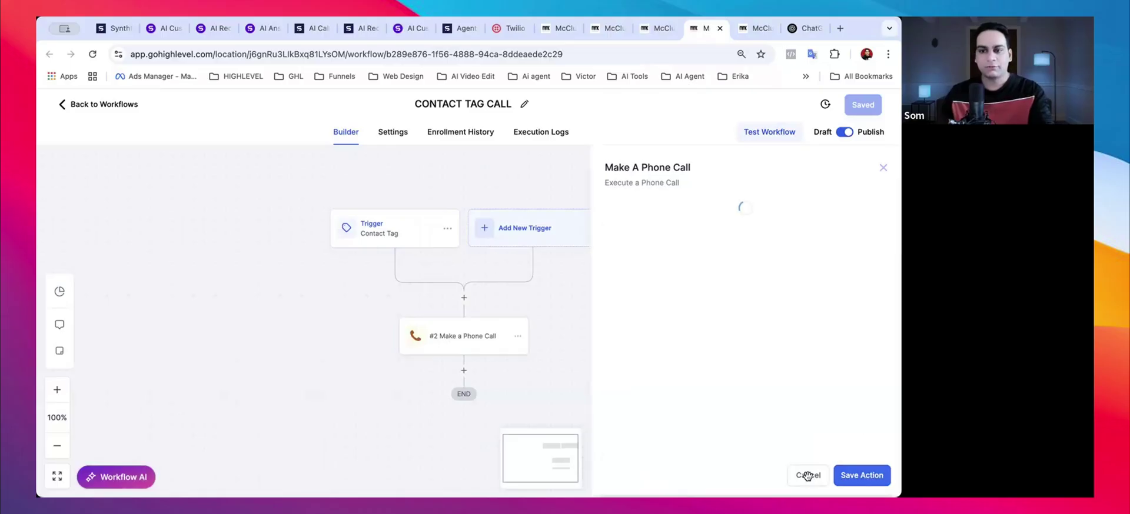
Add a step after the phone call, search 'phon' for Synthflow.ai Make A Phone Call, then reopen step #2.
{"action": "left_click", "coordinate": [464, 372]}
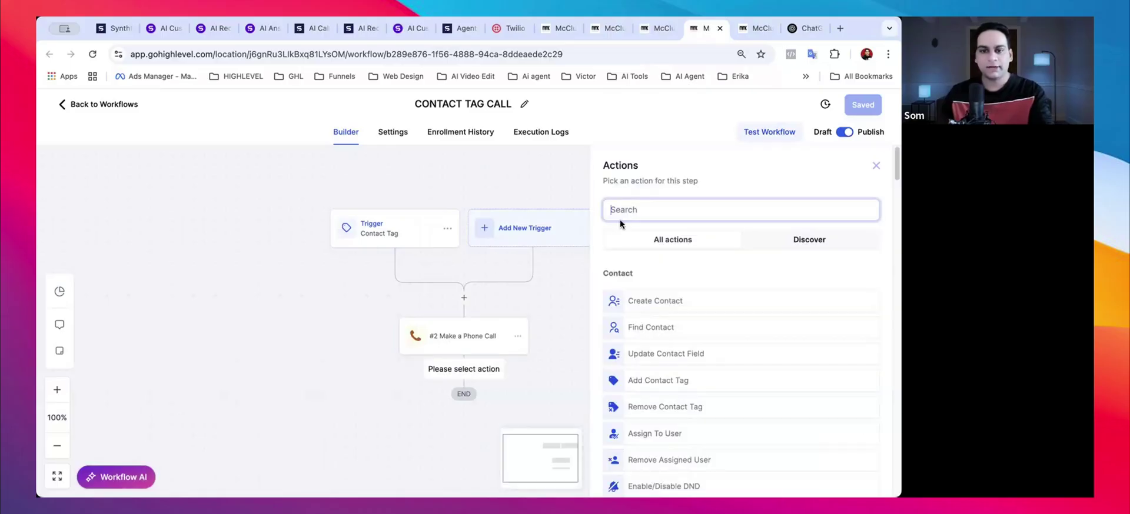
{"action": "type", "text": "phon"}
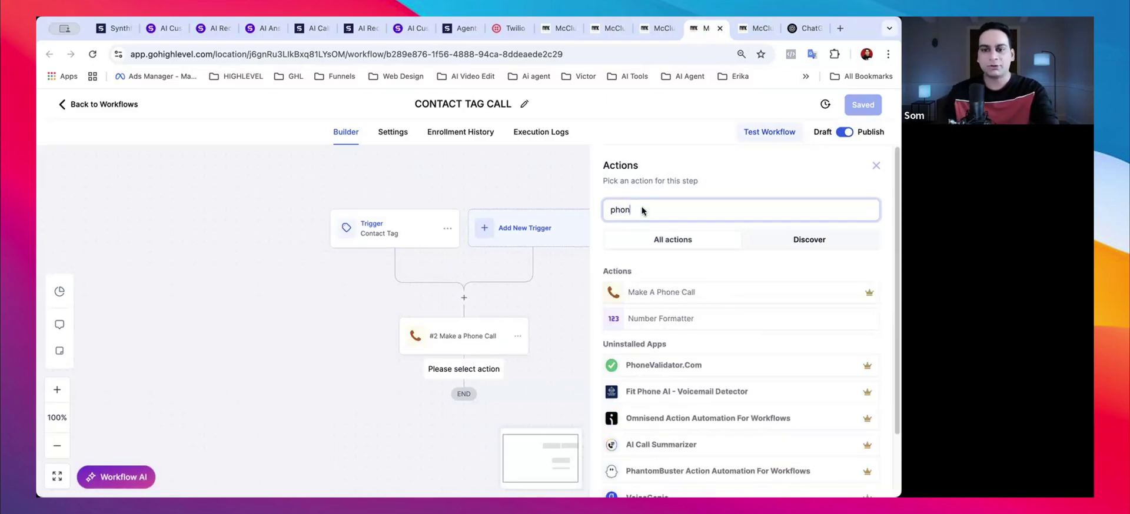
{"action": "key", "text": "BackSpace"}
{"action": "key", "text": "BackSpace"}
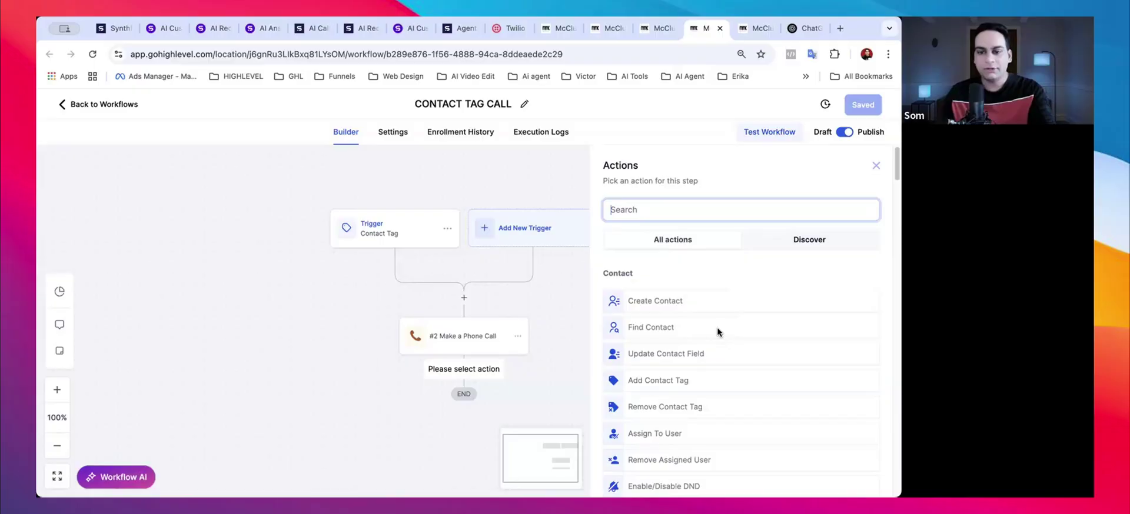
{"action": "scroll", "coordinate": [717, 332], "scroll_direction": "down", "scroll_amount": 20}
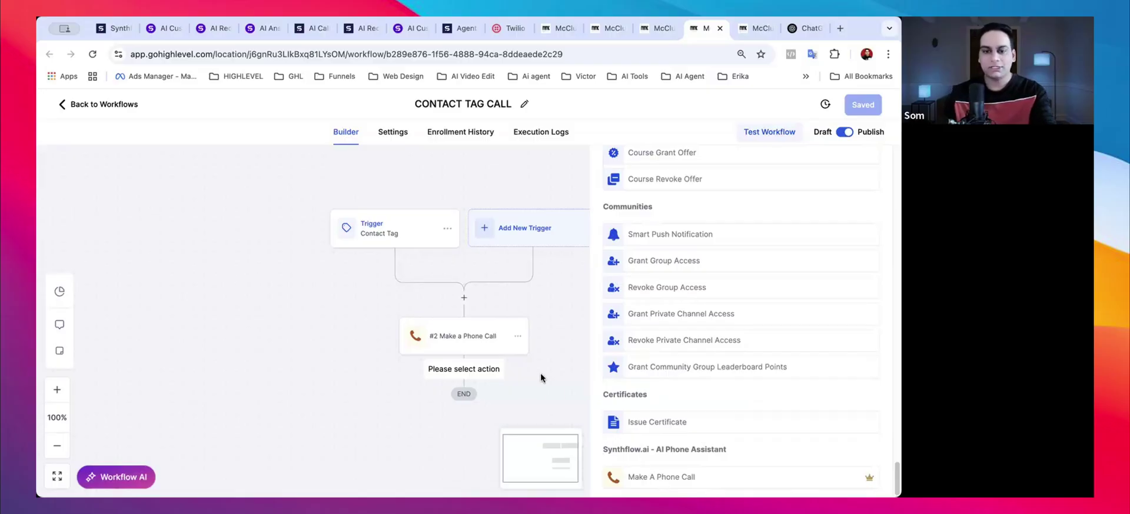
{"action": "left_click", "coordinate": [486, 331]}
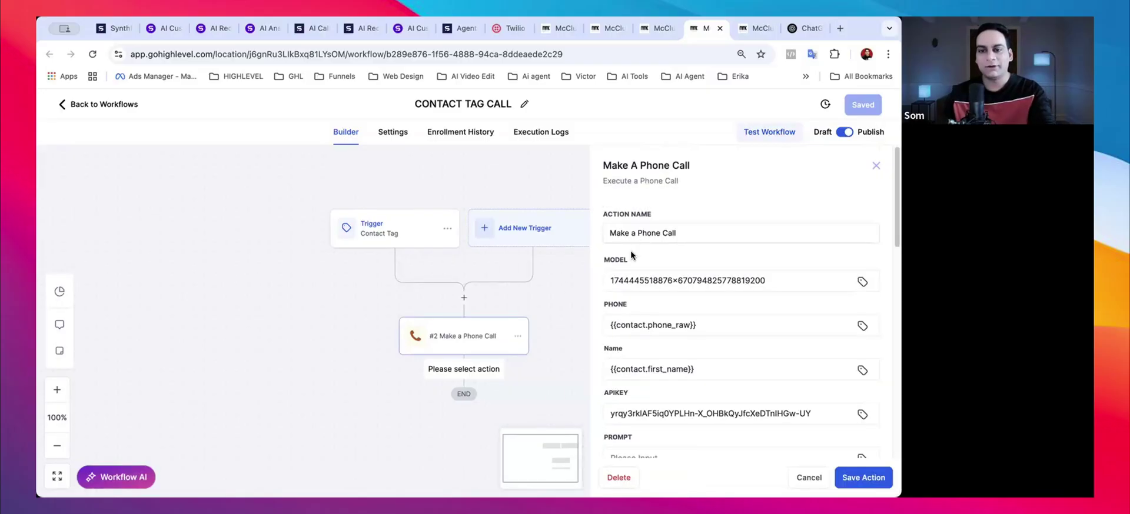
Review the Make A Phone Call fields down to the API key, then switch to the Synthflow agents tab.
{"action": "scroll", "coordinate": [651, 297], "scroll_direction": "down", "scroll_amount": 3}
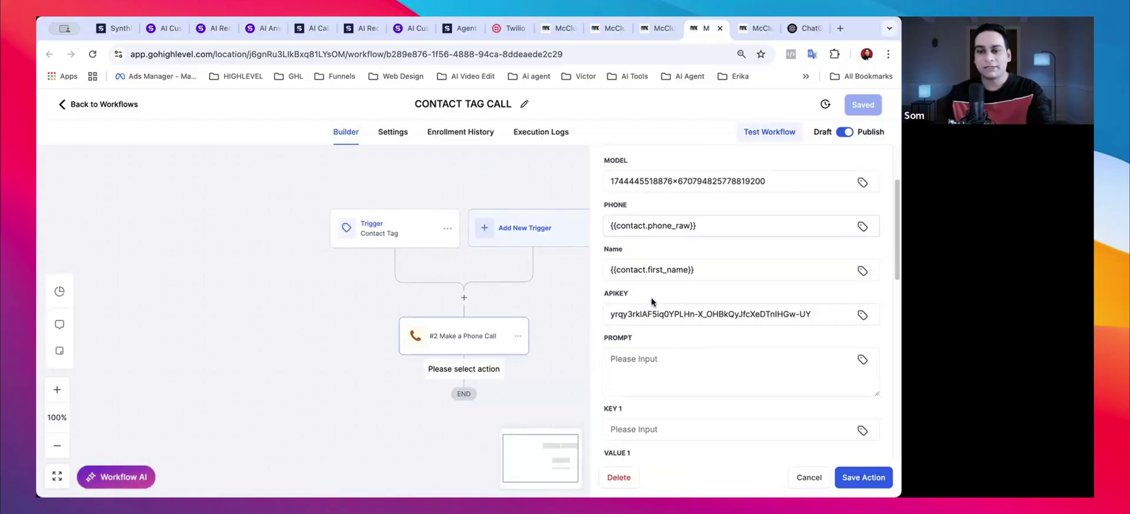
{"action": "scroll", "coordinate": [676, 280], "scroll_direction": "down", "scroll_amount": 1}
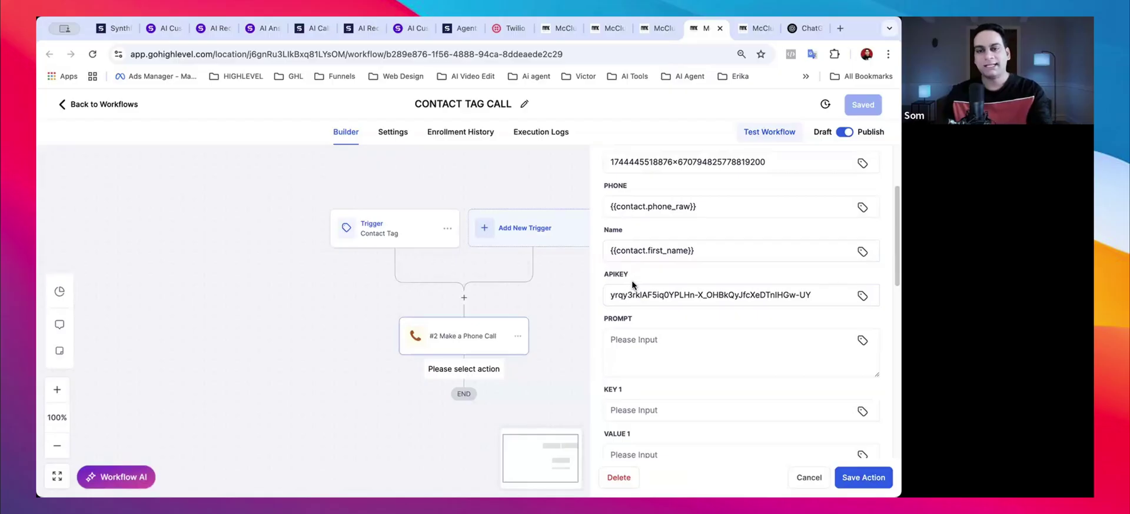
{"action": "left_click", "coordinate": [675, 294]}
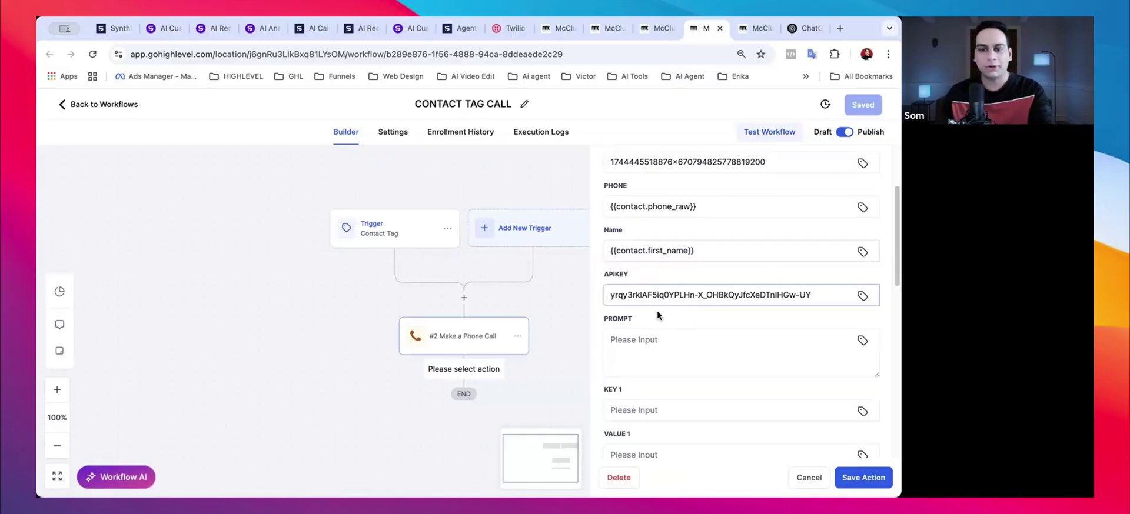
{"action": "left_click", "coordinate": [448, 32]}
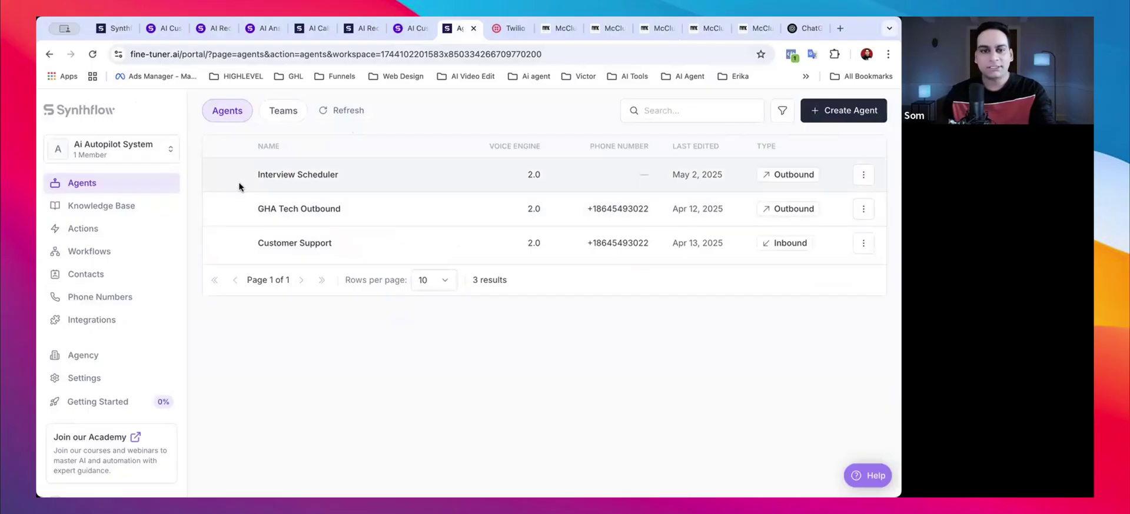
Open the Interview Scheduler dashboard in Synthflow and glance at the Twilio console.
{"action": "left_click", "coordinate": [329, 177]}
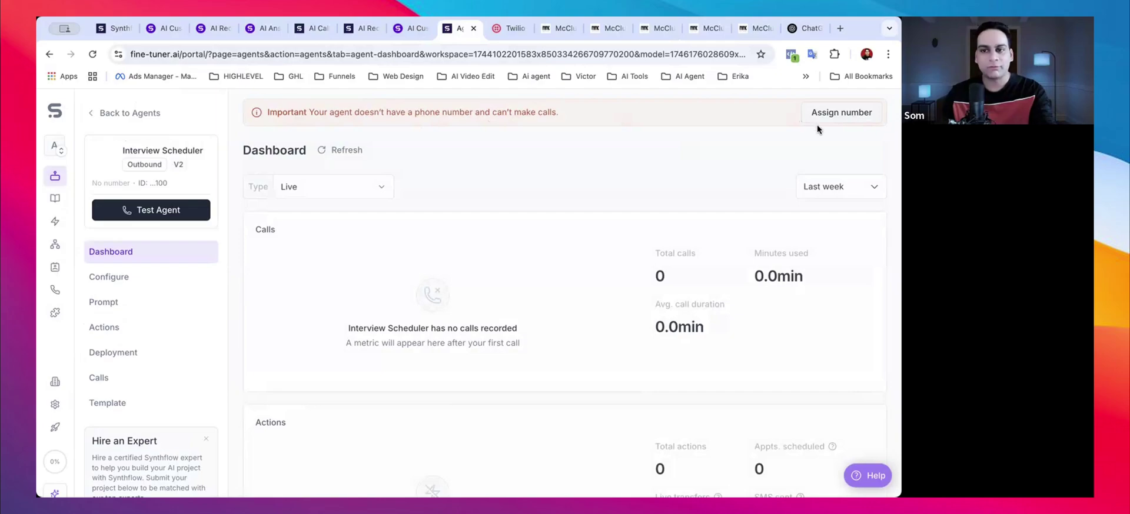
{"action": "left_click", "coordinate": [496, 30]}
{"action": "scroll", "coordinate": [296, 327], "scroll_direction": "down", "scroll_amount": 4}
{"action": "scroll", "coordinate": [295, 327], "scroll_direction": "up", "scroll_amount": 4}
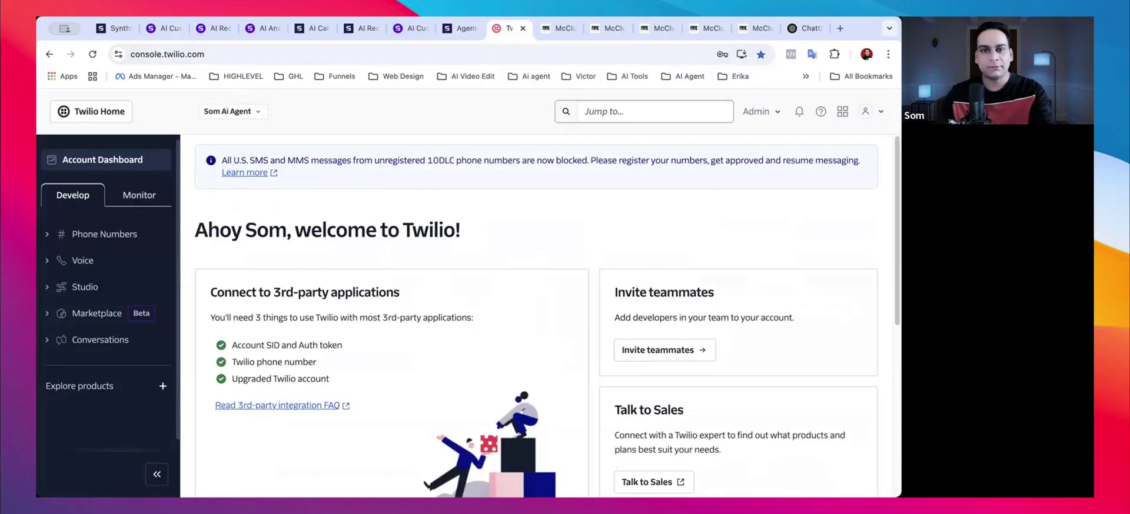
{"action": "left_click", "coordinate": [460, 28]}
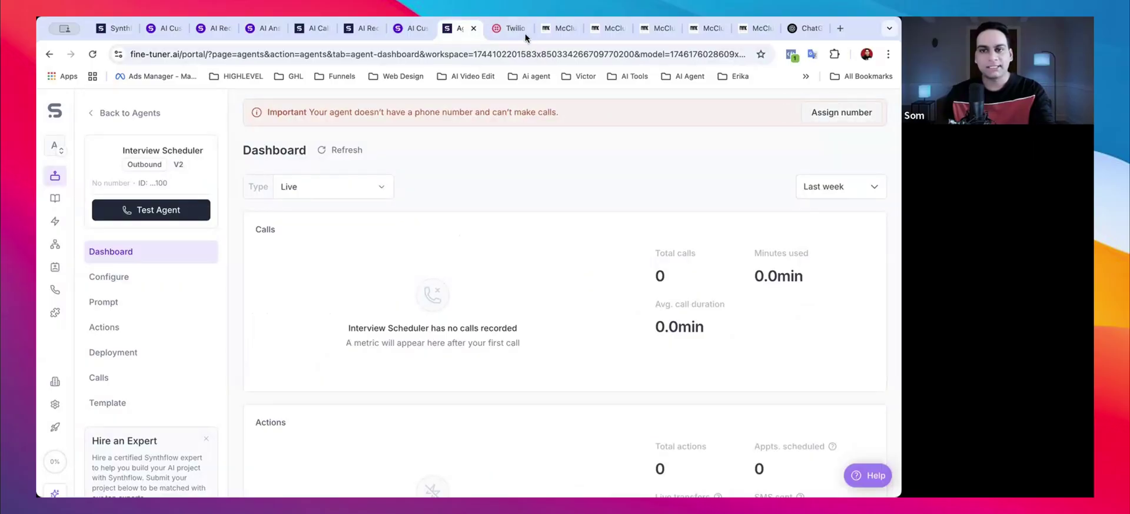
Back in GoHighLevel, review and cancel the phone call settings, then open Call Data Analysis.
{"action": "left_click", "coordinate": [659, 29]}
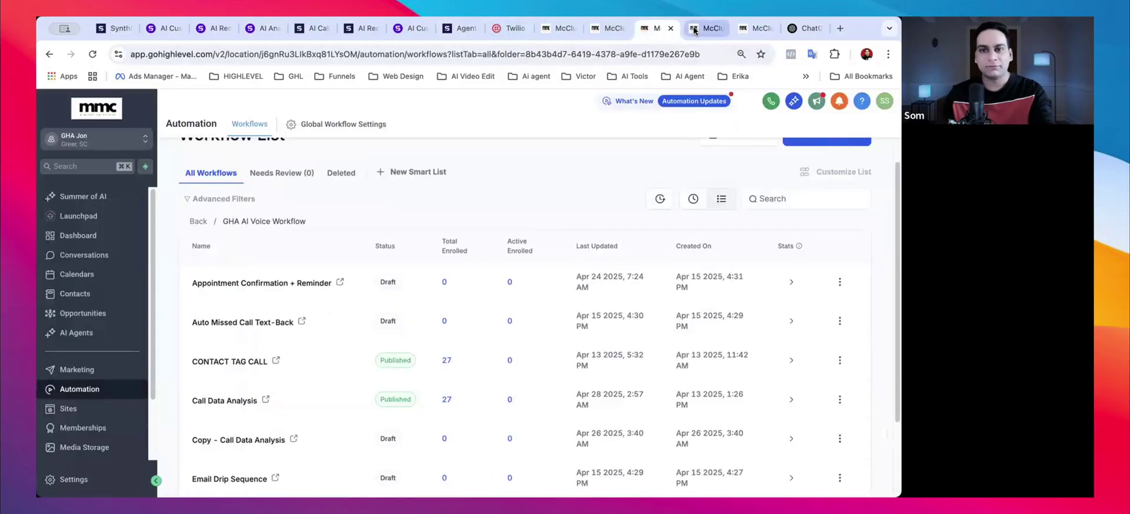
{"action": "left_click", "coordinate": [694, 31]}
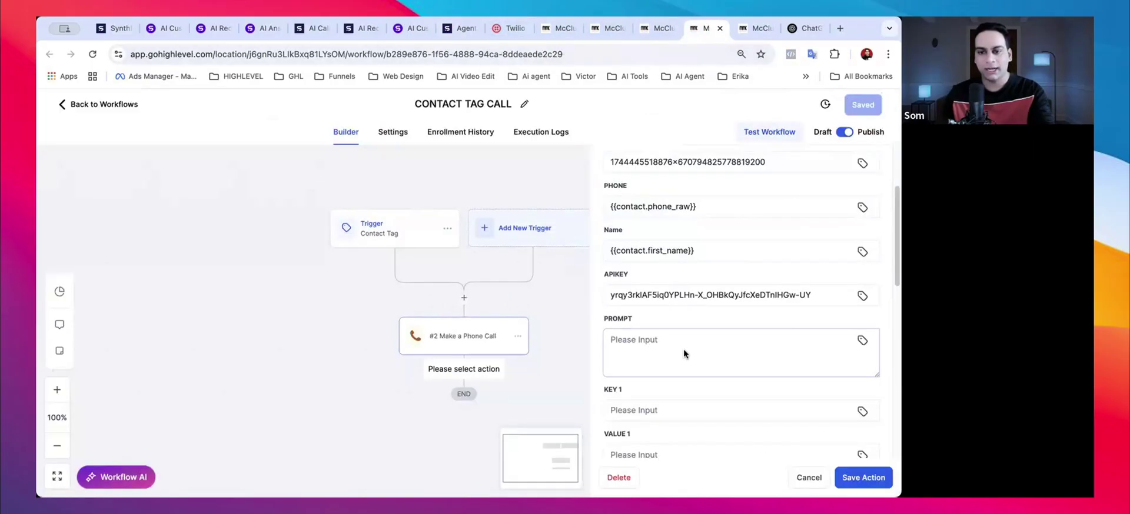
{"action": "scroll", "coordinate": [683, 348], "scroll_direction": "down", "scroll_amount": 2}
{"action": "left_click", "coordinate": [673, 335]}
{"action": "scroll", "coordinate": [670, 336], "scroll_direction": "down", "scroll_amount": 3}
{"action": "scroll", "coordinate": [665, 335], "scroll_direction": "up", "scroll_amount": 6}
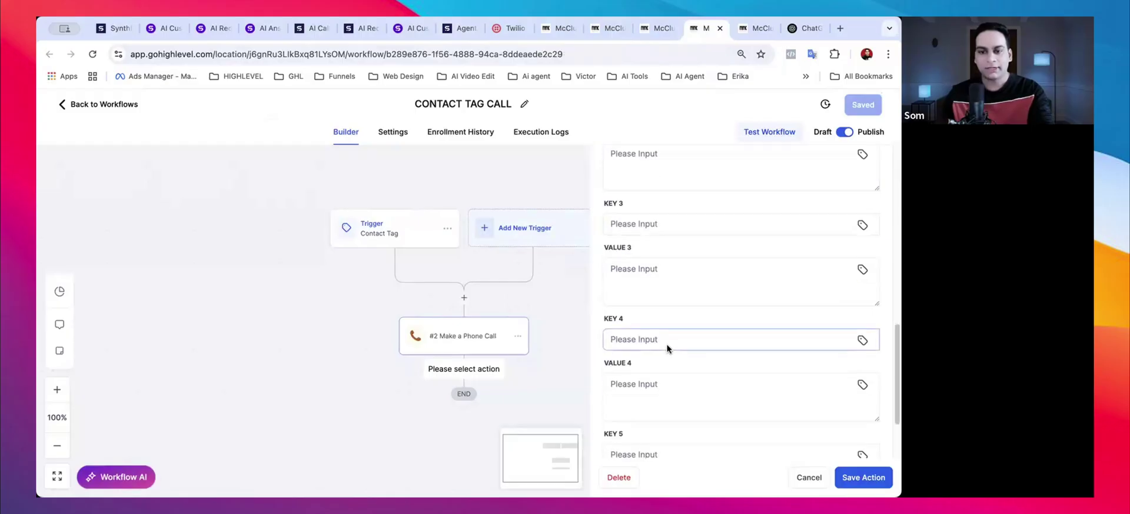
{"action": "scroll", "coordinate": [668, 348], "scroll_direction": "down", "scroll_amount": 1}
{"action": "scroll", "coordinate": [706, 382], "scroll_direction": "down", "scroll_amount": 5}
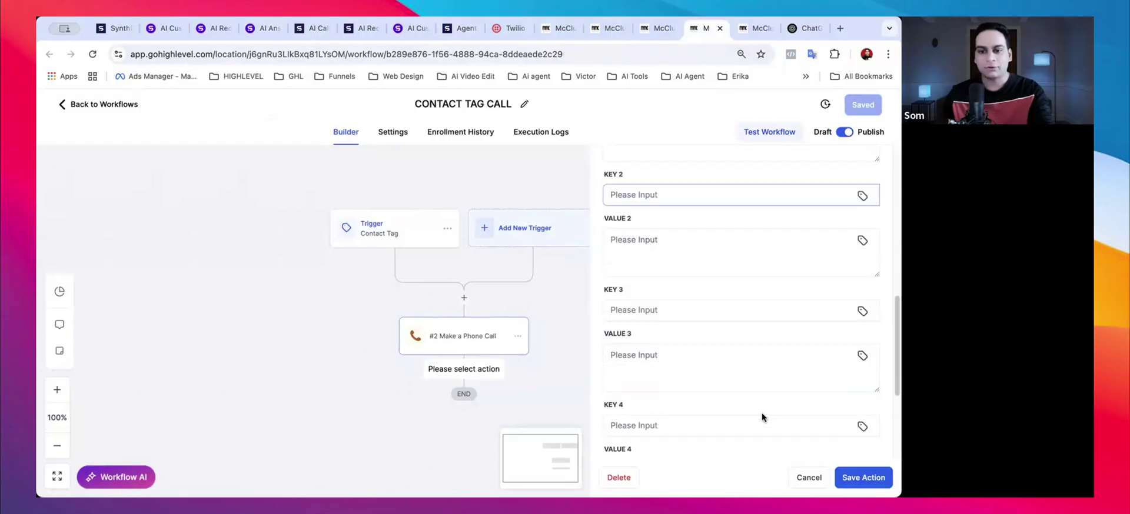
{"action": "left_click", "coordinate": [808, 477]}
{"action": "left_click", "coordinate": [742, 31]}
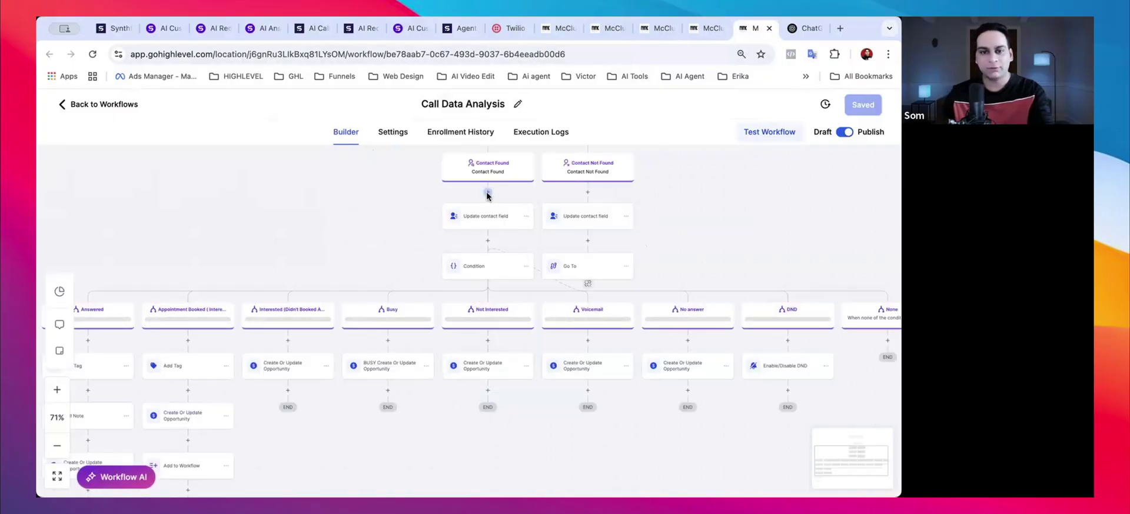
Pan across the Call Data Analysis branches and open its Enrollment History.
{"action": "scroll", "coordinate": [488, 267], "scroll_direction": "left", "scroll_amount": 3}
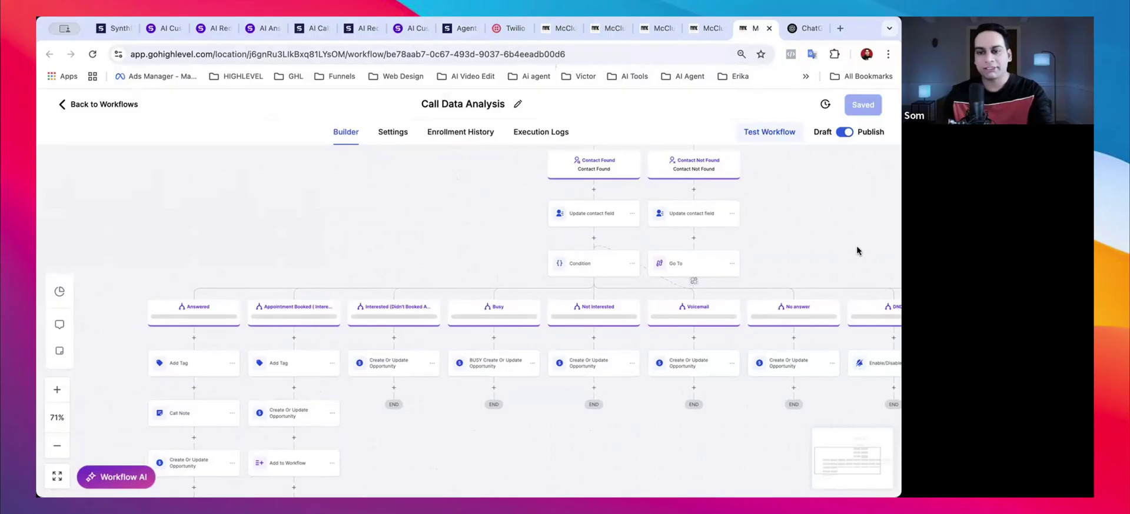
{"action": "scroll", "coordinate": [643, 267], "scroll_direction": "right", "scroll_amount": 3}
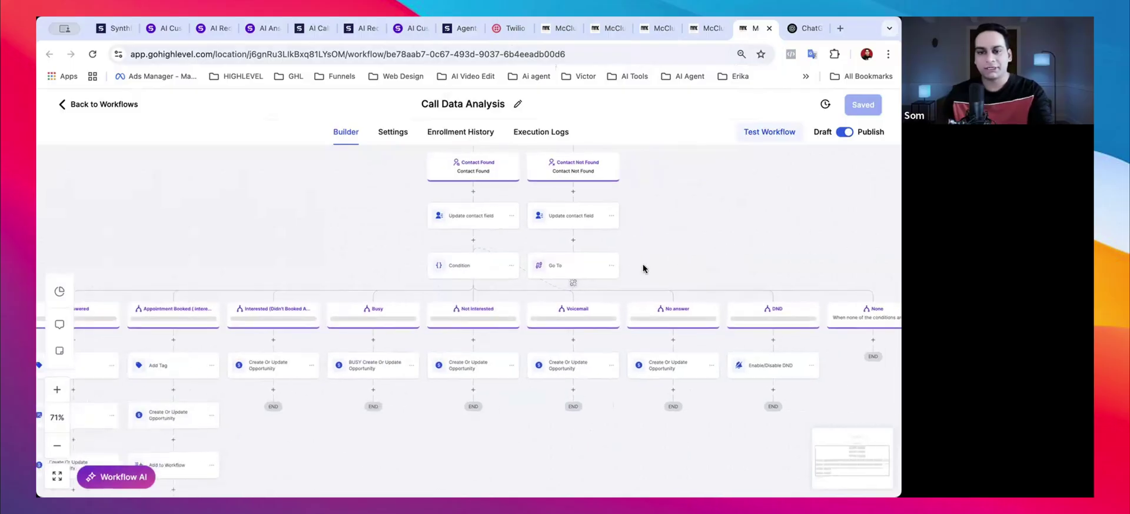
{"action": "left_click", "coordinate": [538, 133]}
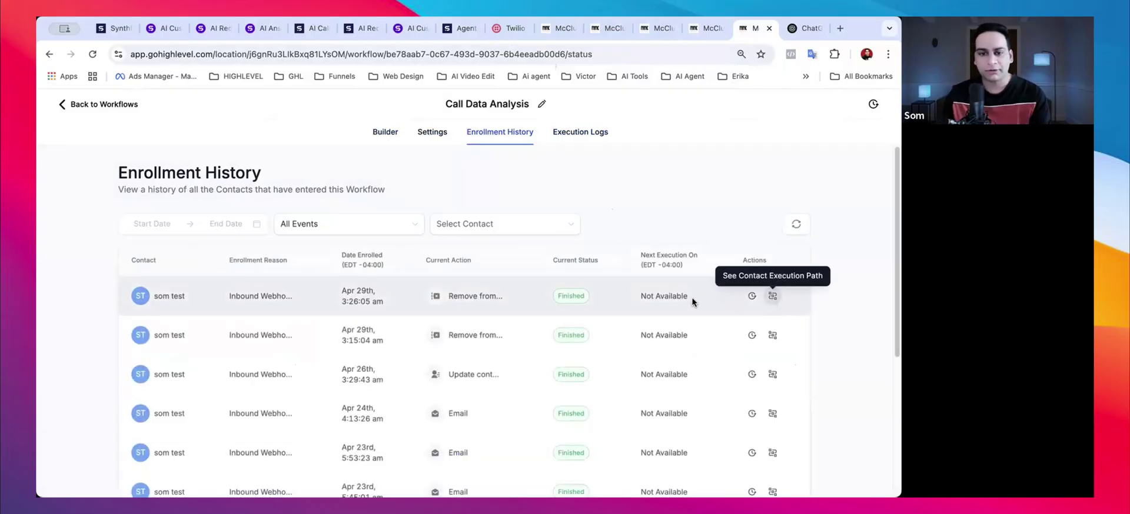
Open the newest contact's execution path and pan to the Answered branch's tag, note and opportunity steps.
{"action": "left_click", "coordinate": [772, 295]}
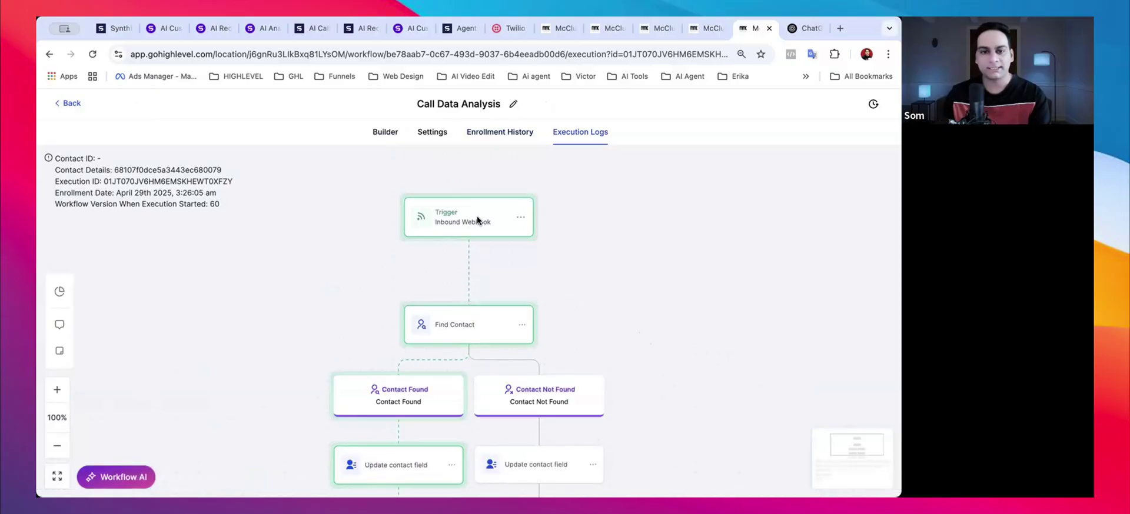
{"action": "scroll", "coordinate": [475, 339], "scroll_direction": "down", "scroll_amount": 2}
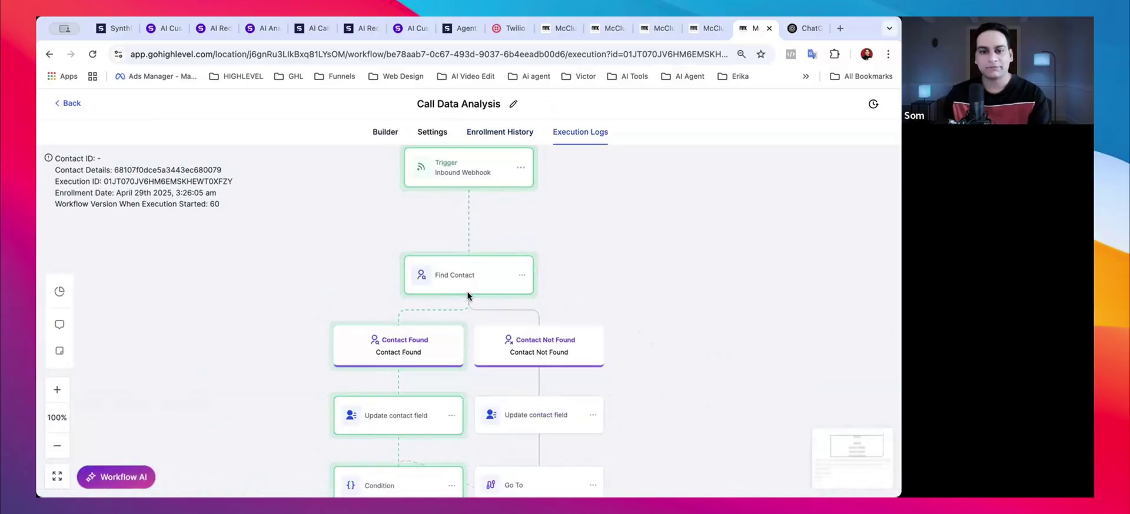
{"action": "scroll", "coordinate": [367, 291], "scroll_direction": "down", "scroll_amount": 2}
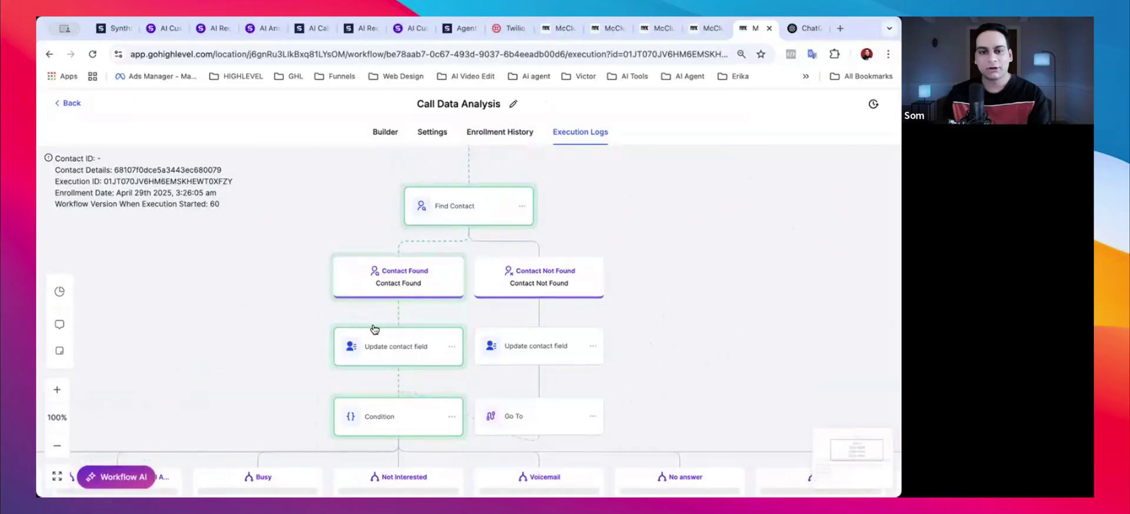
{"action": "scroll", "coordinate": [767, 206], "scroll_direction": "down", "scroll_amount": 3}
{"action": "scroll", "coordinate": [768, 206], "scroll_direction": "left", "scroll_amount": 3}
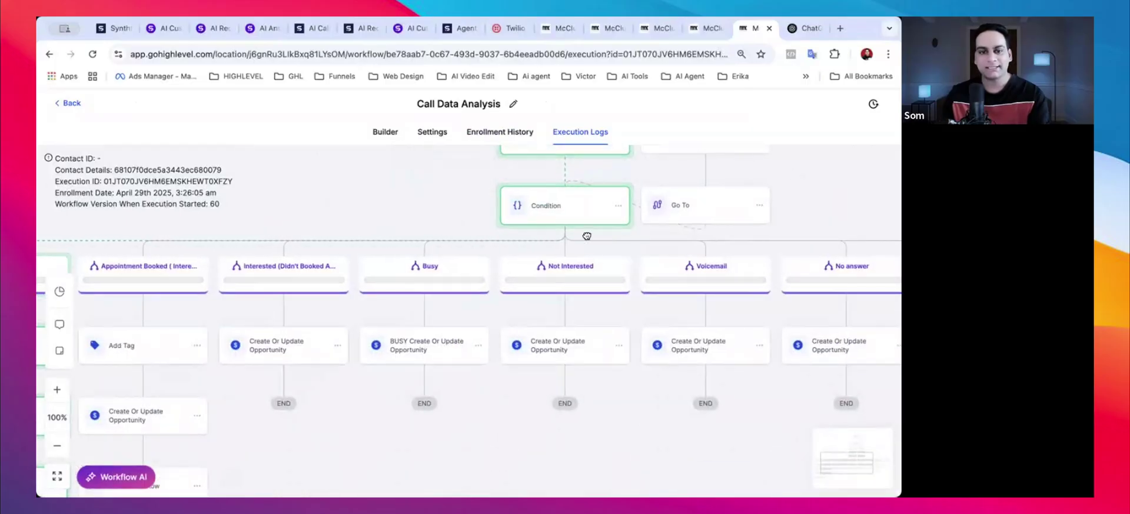
{"action": "scroll", "coordinate": [585, 235], "scroll_direction": "left", "scroll_amount": 5}
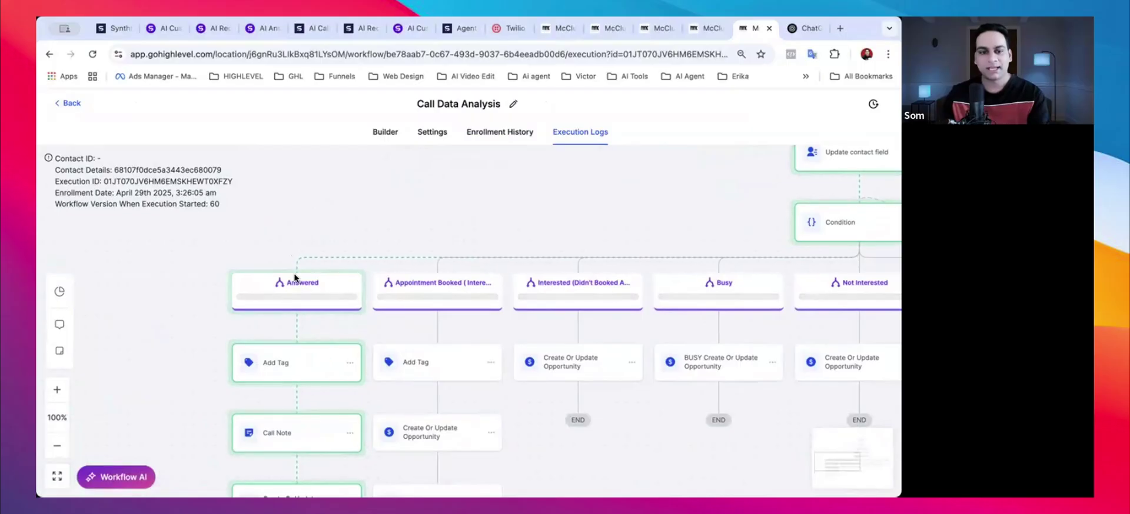
{"action": "scroll", "coordinate": [312, 339], "scroll_direction": "down", "scroll_amount": 2}
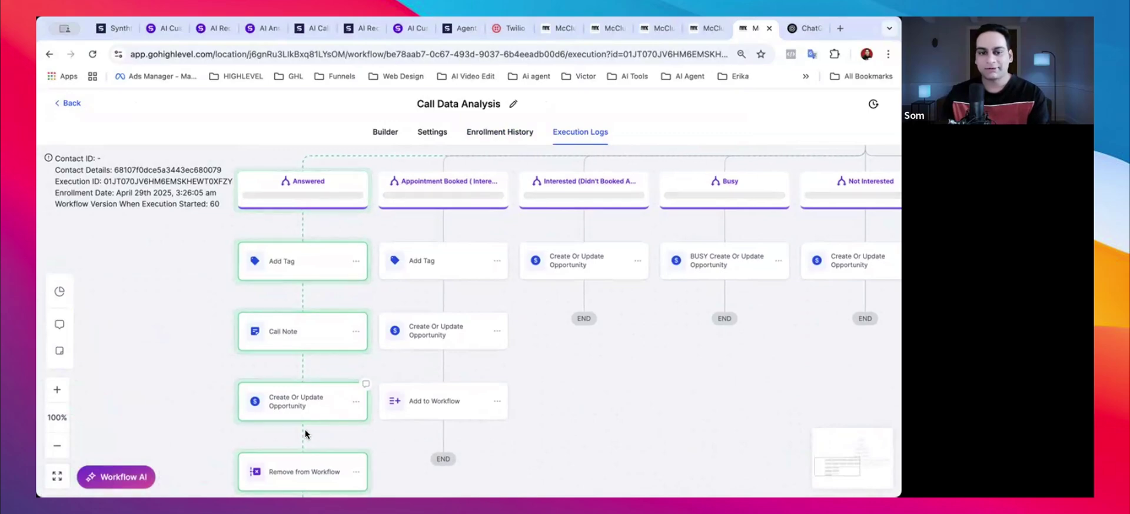
{"action": "scroll", "coordinate": [367, 354], "scroll_direction": "up", "scroll_amount": 2}
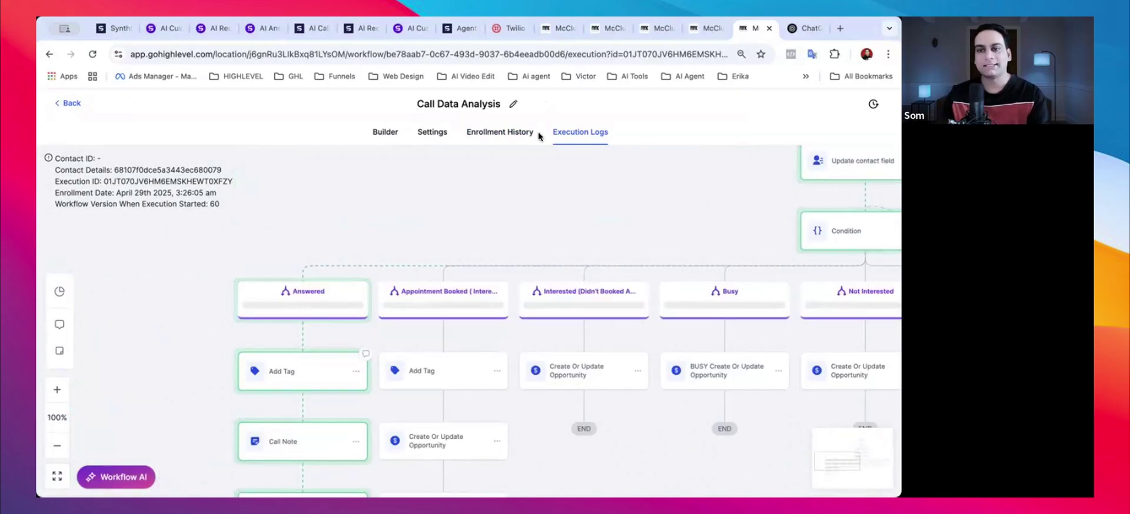